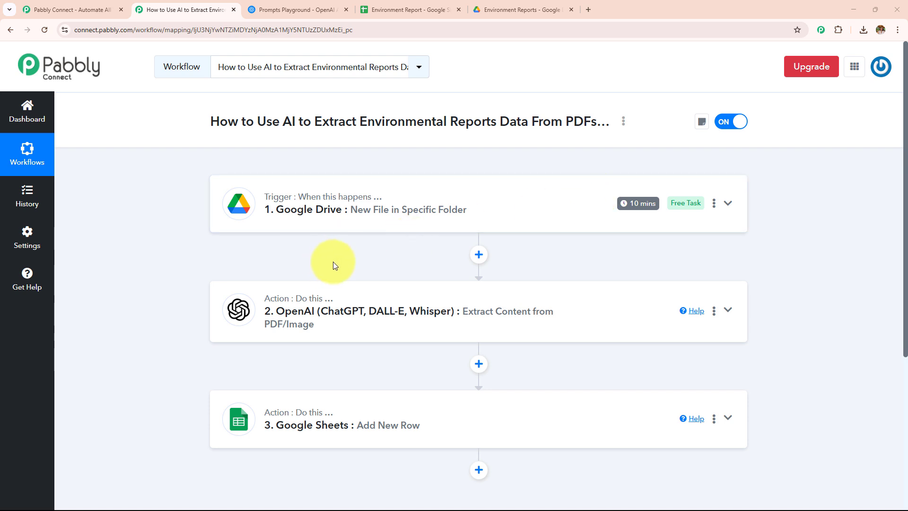
# - Examine the Environmental Monitoring Report (Air Quality) PDF in Google Drive, the Environment Report spreadsheet and the finished Pabbly Connect workflow
pyautogui.click(509, 9)
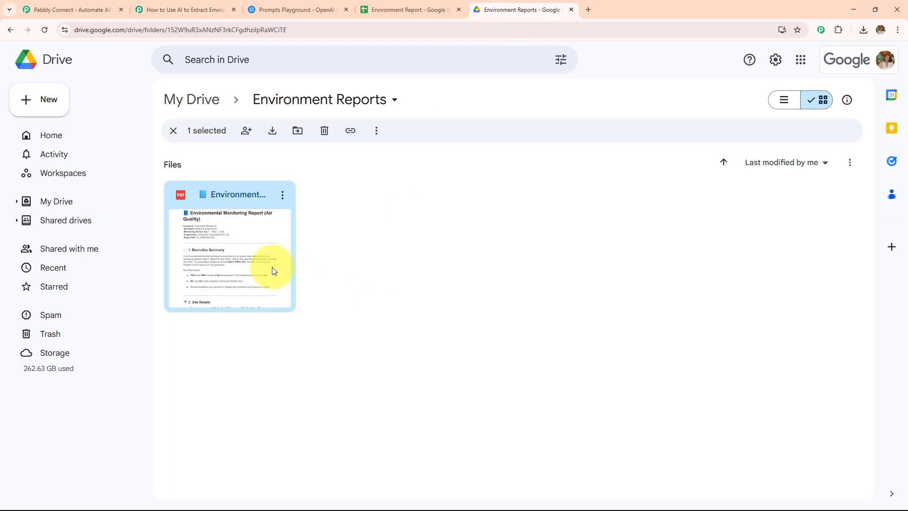
pyautogui.doubleClick(273, 270)
pyautogui.scroll(-20, 531, 254)
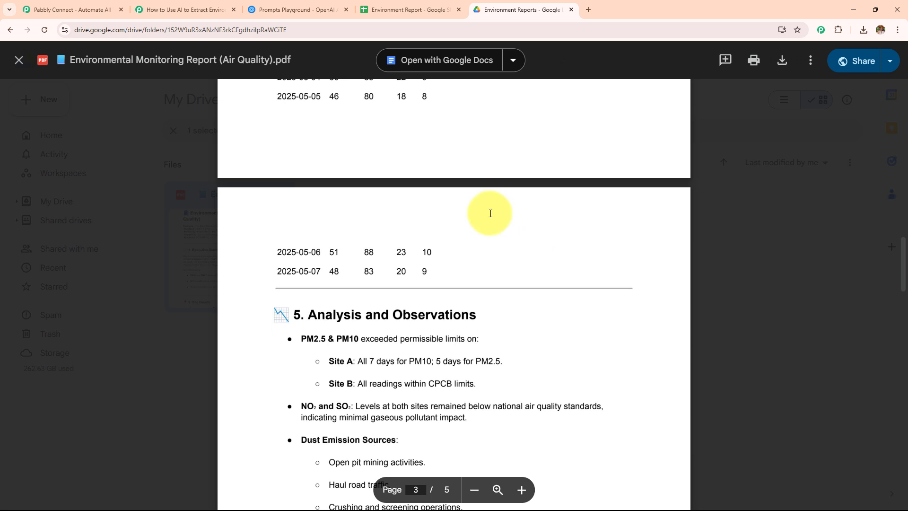
pyautogui.click(426, 14)
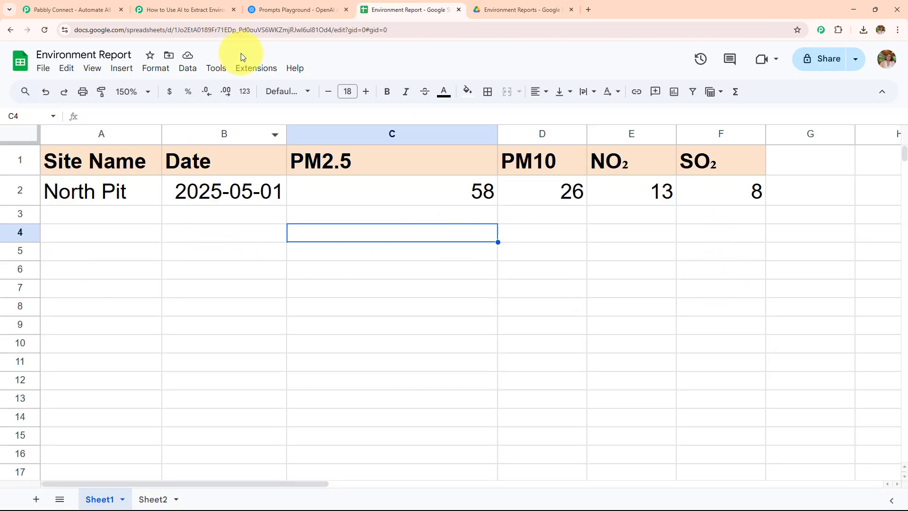
pyautogui.click(302, 10)
pyautogui.click(184, 10)
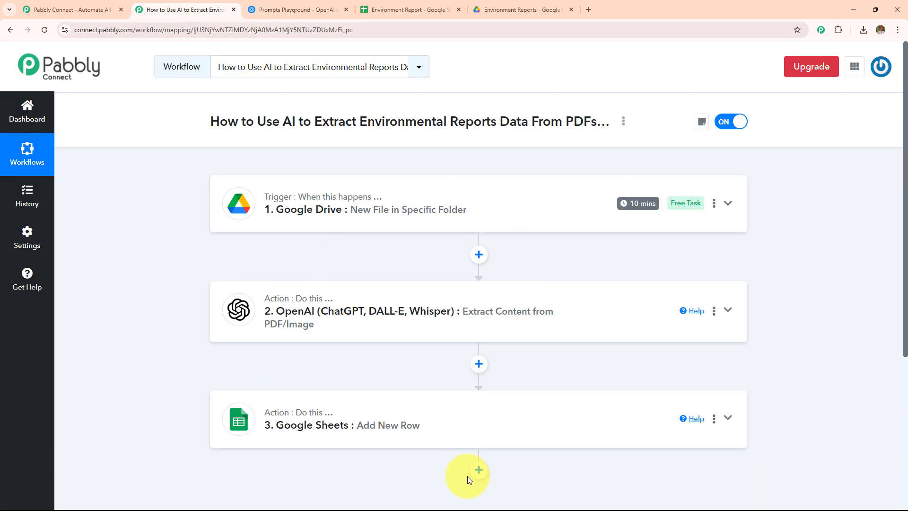
pyautogui.click(424, 6)
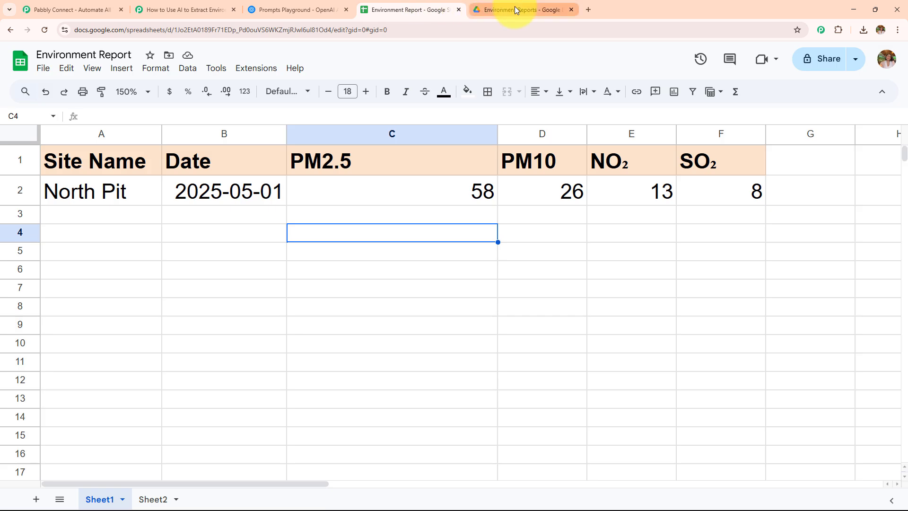
pyautogui.click(516, 9)
pyautogui.click(218, 9)
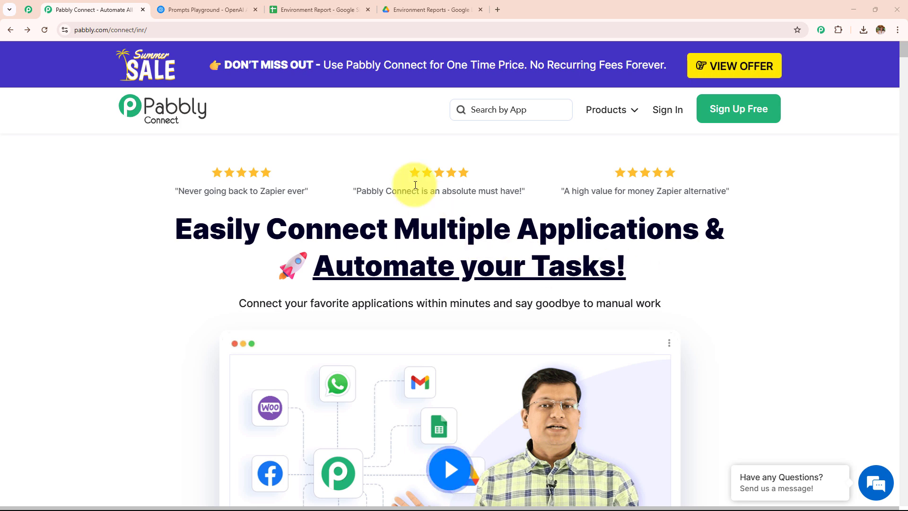
# - Check the Environment Report spreadsheet, the OpenAI prompts playground and the Environment Reports folder in Google Drive
pyautogui.click(318, 9)
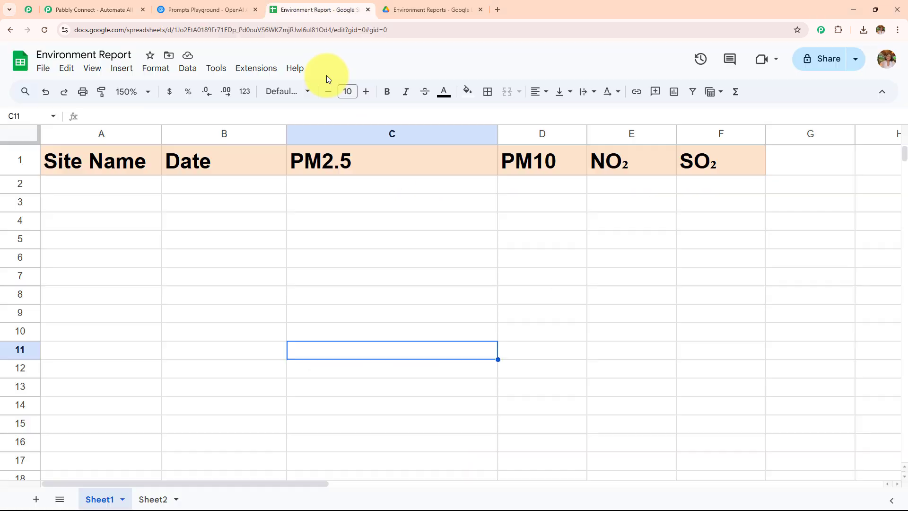
pyautogui.click(194, 9)
pyautogui.click(462, 8)
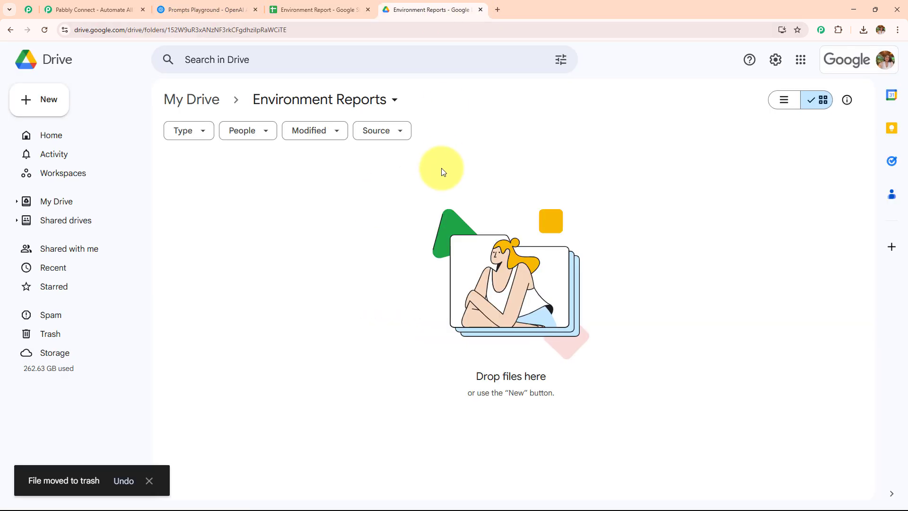
# - Sign in from the Pabbly Connect website and open Pabbly Connect from the list of all Pabbly apps
pyautogui.click(105, 4)
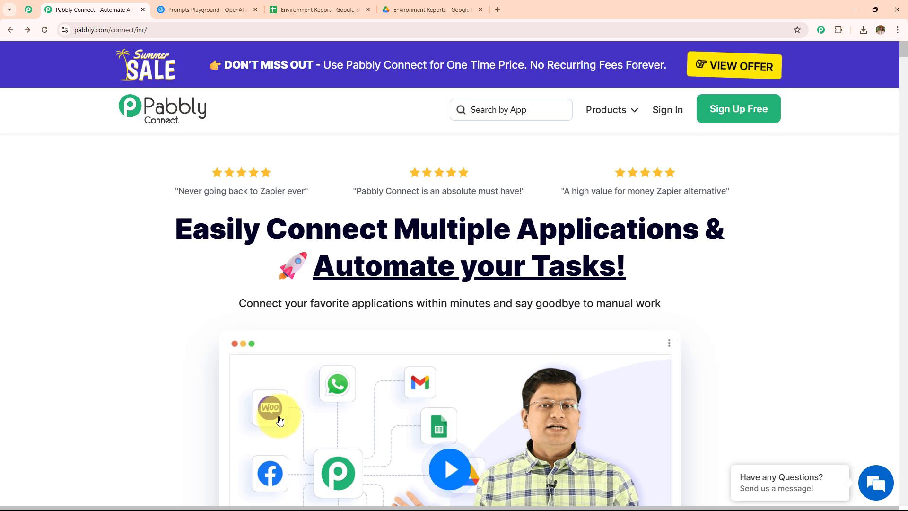
pyautogui.click(183, 31)
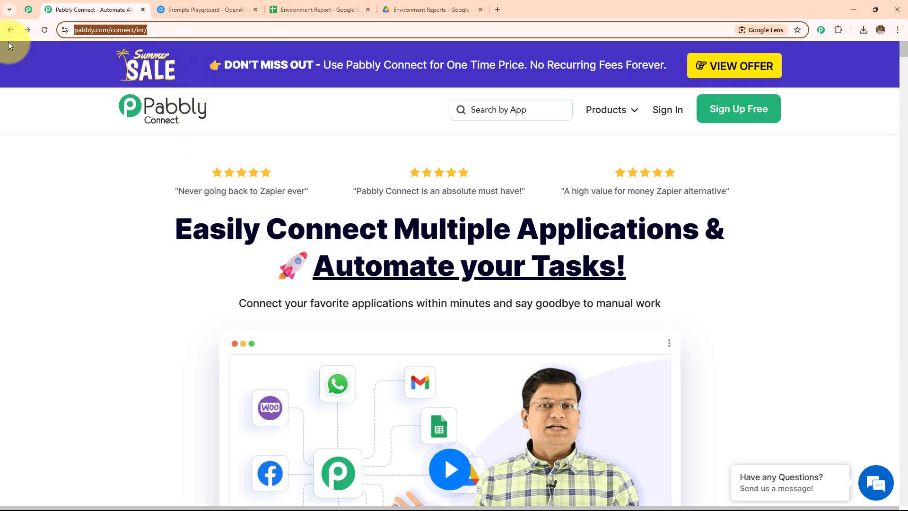
pyautogui.click(116, 203)
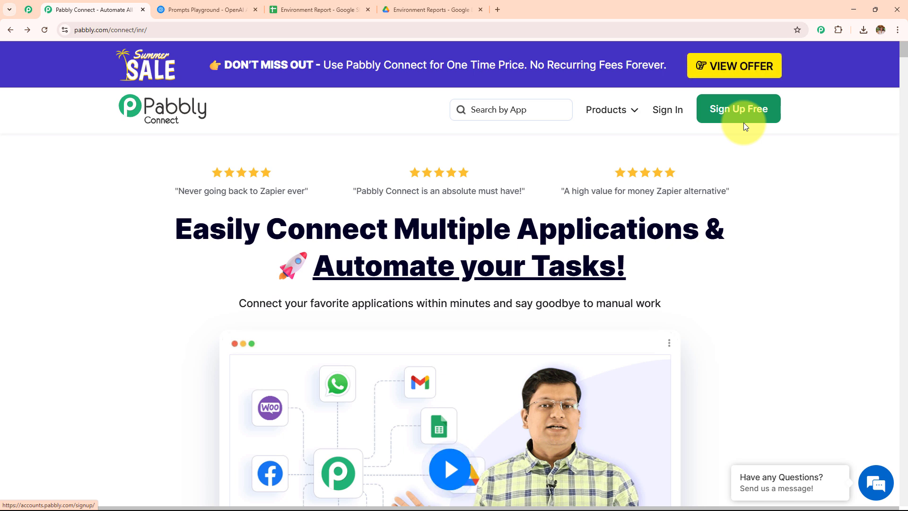
pyautogui.click(658, 111)
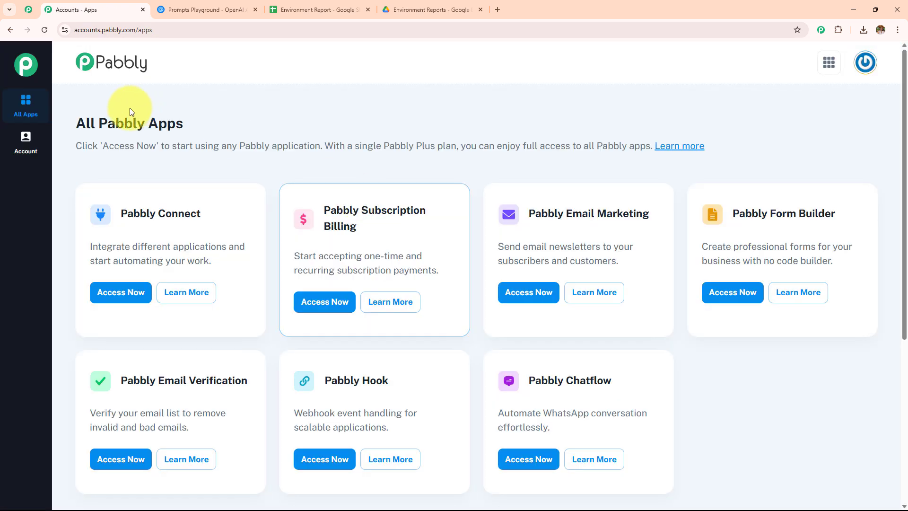
pyautogui.moveTo(71, 122); pyautogui.dragTo(318, 126)
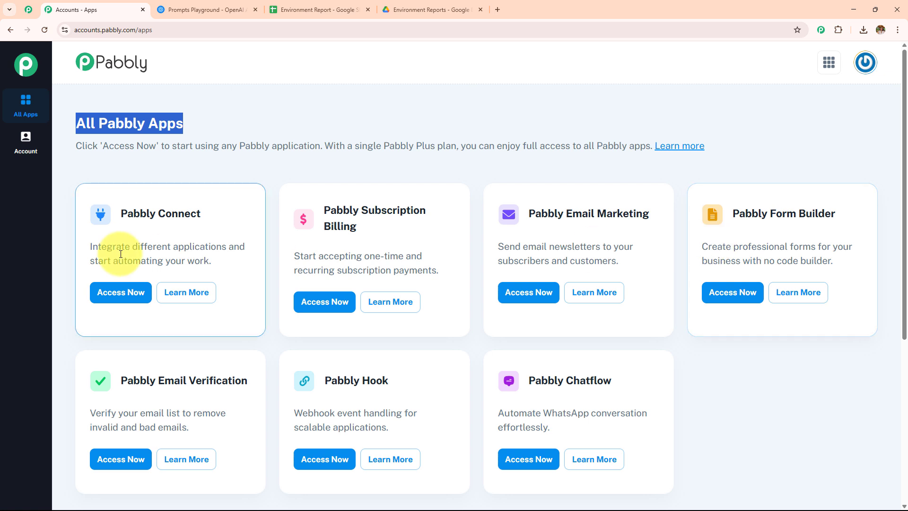
pyautogui.moveTo(120, 213); pyautogui.dragTo(274, 215)
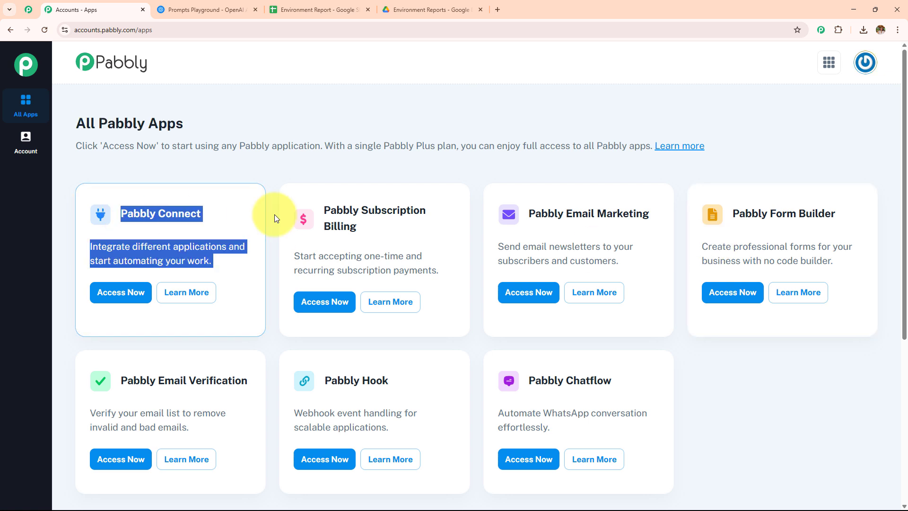
pyautogui.click(118, 296)
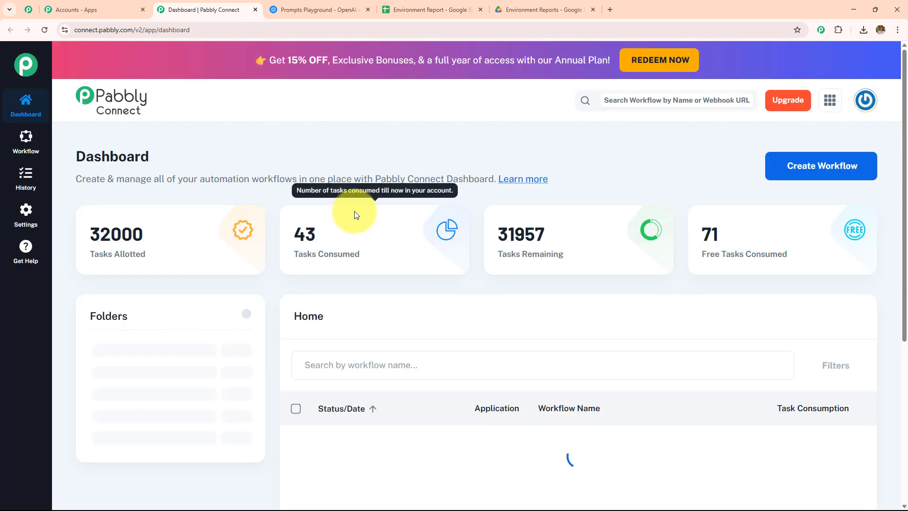
# - Look over the Pabbly Connect dashboard, its folder list and the form for creating a folder
pyautogui.doubleClick(272, 157)
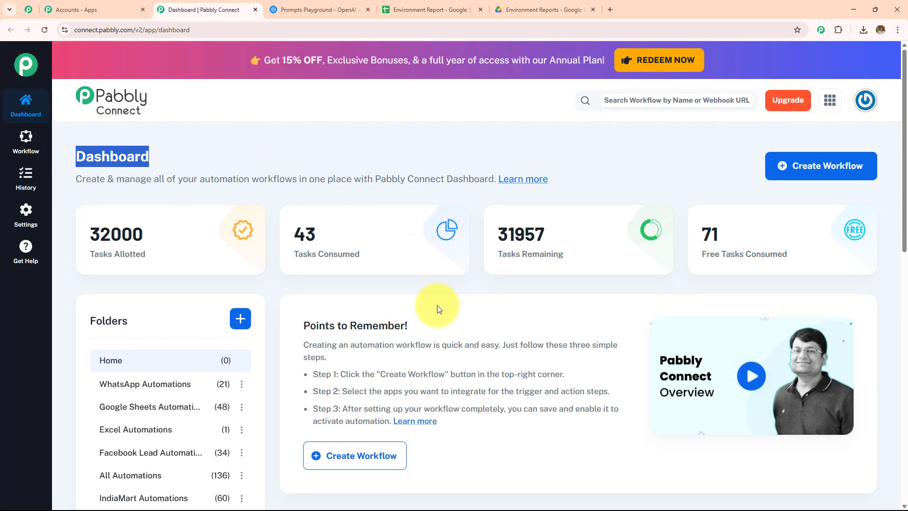
pyautogui.scroll(-7, 435, 308)
pyautogui.scroll(-2, 425, 307)
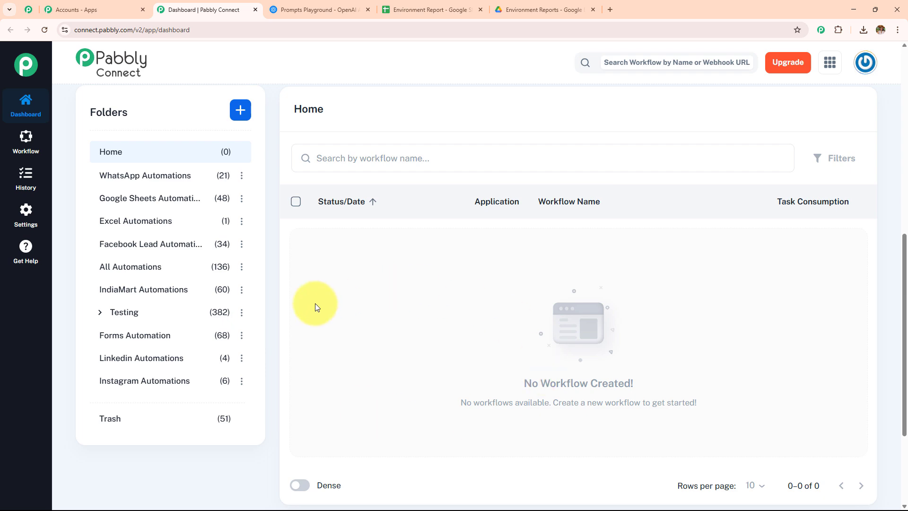
pyautogui.scroll(9, 315, 303)
pyautogui.scroll(-6, 158, 321)
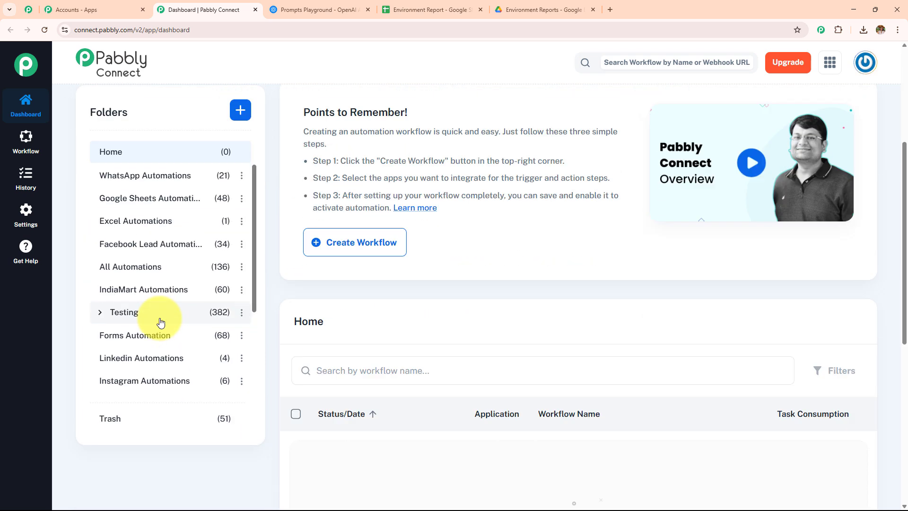
pyautogui.scroll(4, 158, 364)
pyautogui.scroll(3, 158, 365)
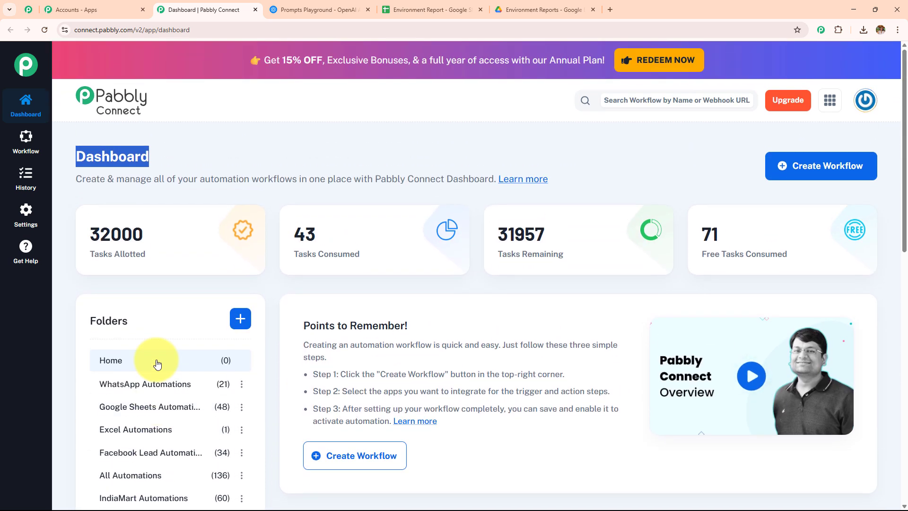
pyautogui.click(240, 322)
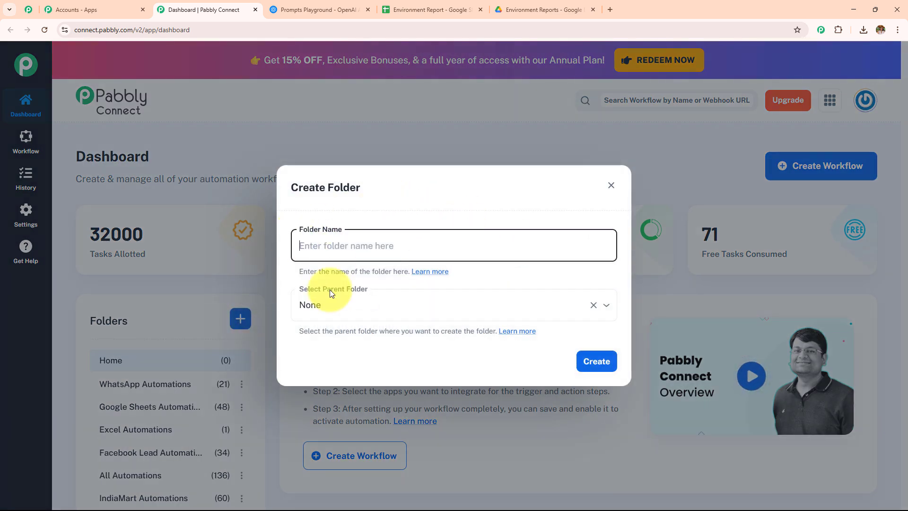
pyautogui.click(611, 187)
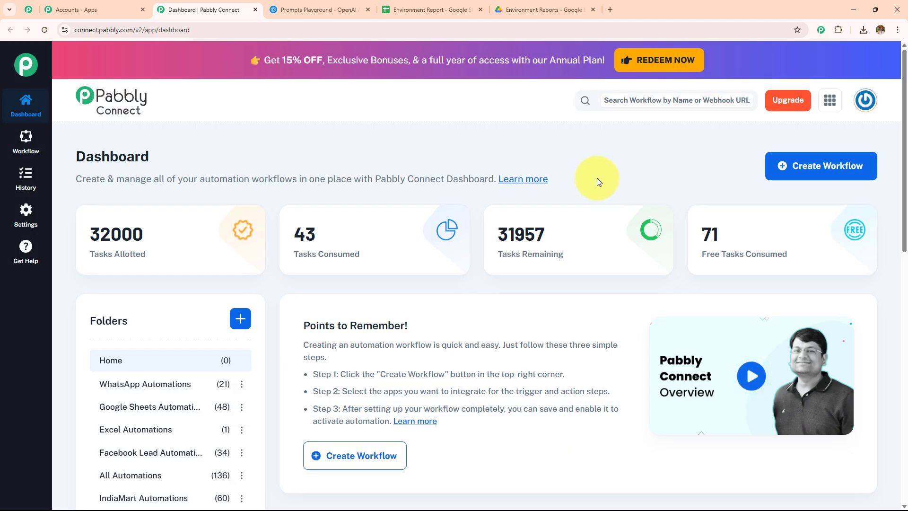
# - Start a new workflow named "How to Use AI to Extract Environmental Reports Data From PDFs to Google Sheets"
pyautogui.click(844, 163)
pyautogui.hotkey('shift', 'Left')
pyautogui.hotkey('shift', 'Left')
pyautogui.hotkey('shift', 'Left')
pyautogui.hotkey('shift', 'Left')
pyautogui.hotkey('shift', 'Left')
pyautogui.hotkey('shift', 'Left')
pyautogui.hotkey('shift', 'Left')
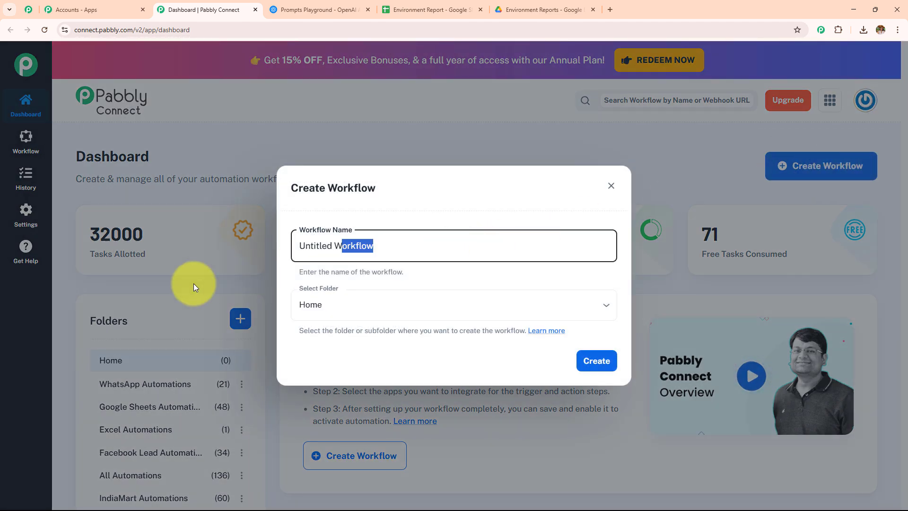
pyautogui.hotkey('ctrl', 'a')
pyautogui.press('BackSpace')
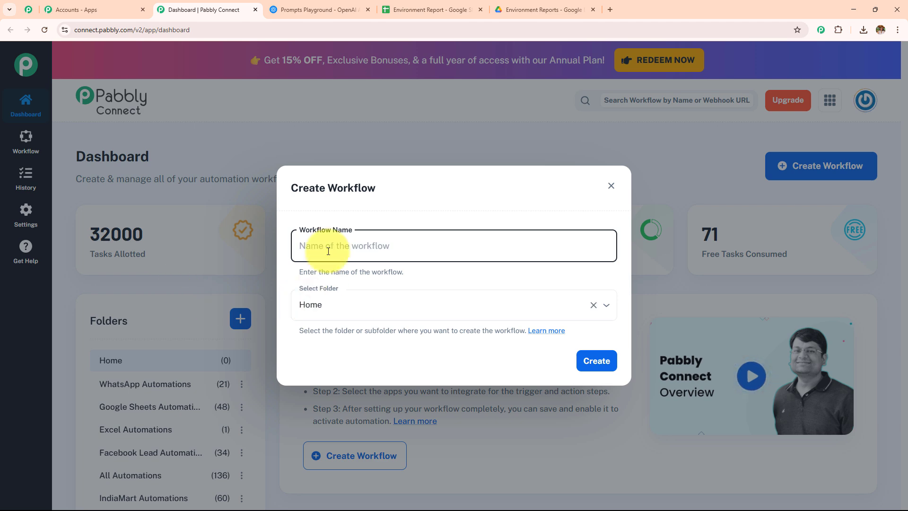
pyautogui.click(376, 304)
pyautogui.scroll(-5, 405, 197)
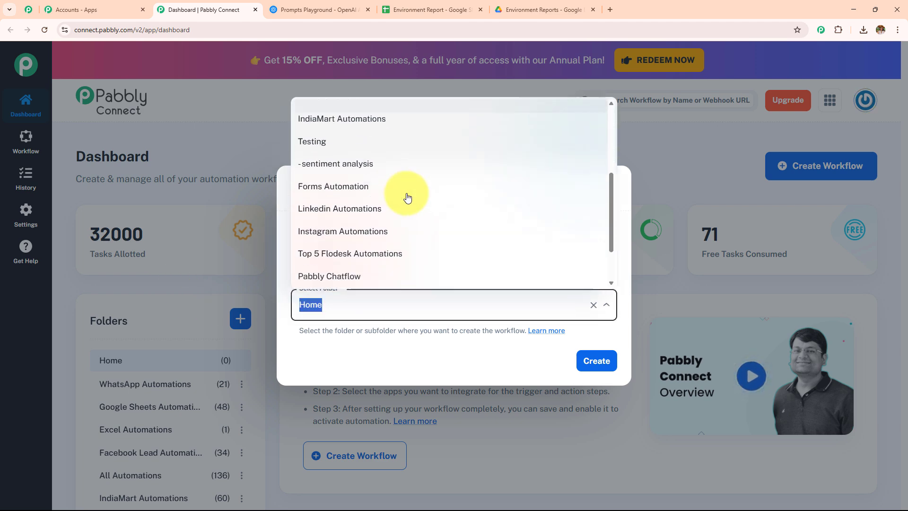
pyautogui.scroll(5, 405, 196)
pyautogui.click(419, 356)
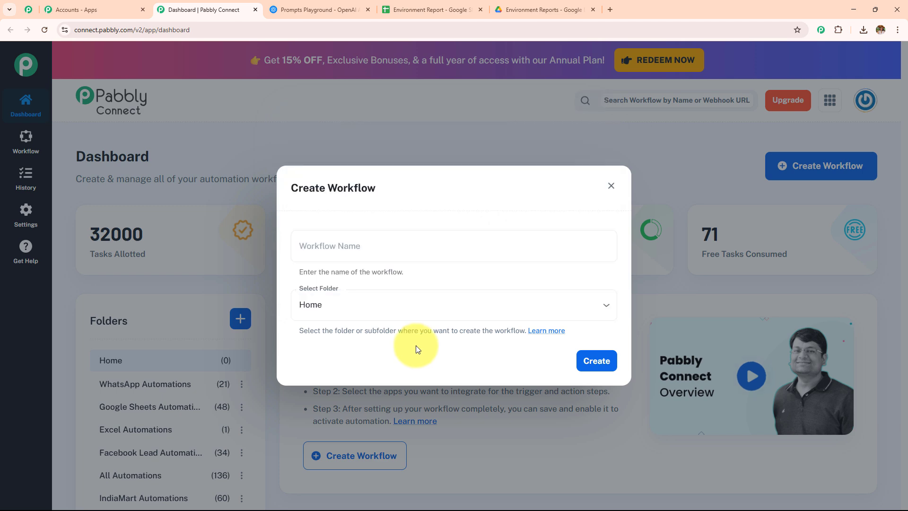
pyautogui.click(386, 234)
pyautogui.write('How to Use AI to Extract Environmental Reports Data From PDFs to Google Sheets')
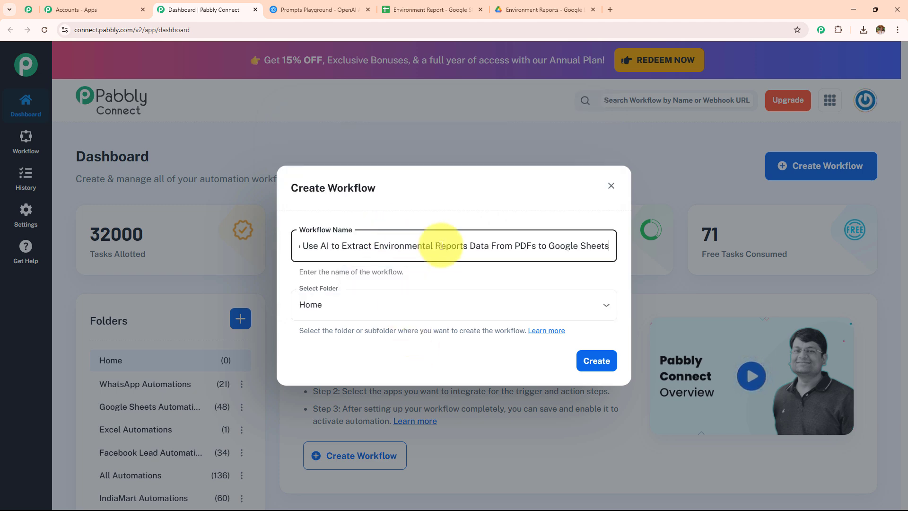
pyautogui.moveTo(604, 243); pyautogui.dragTo(379, 265)
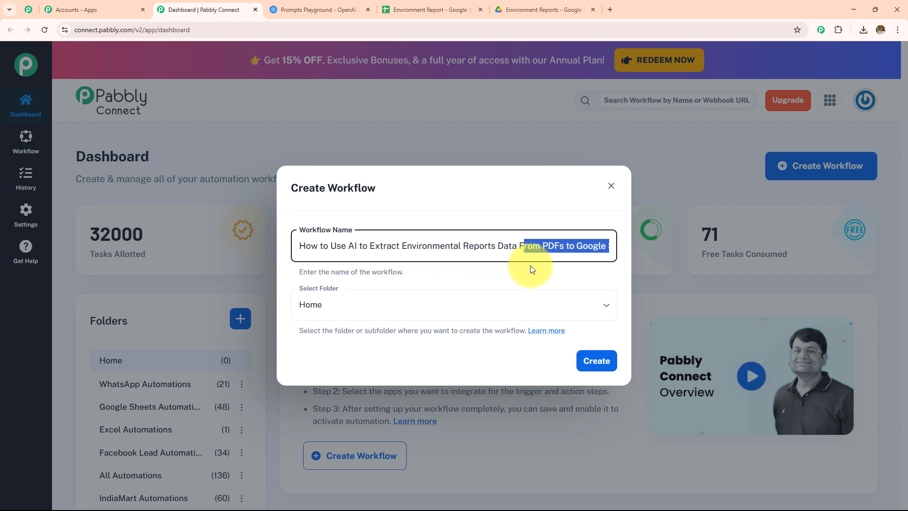
pyautogui.moveTo(557, 263); pyautogui.dragTo(574, 252)
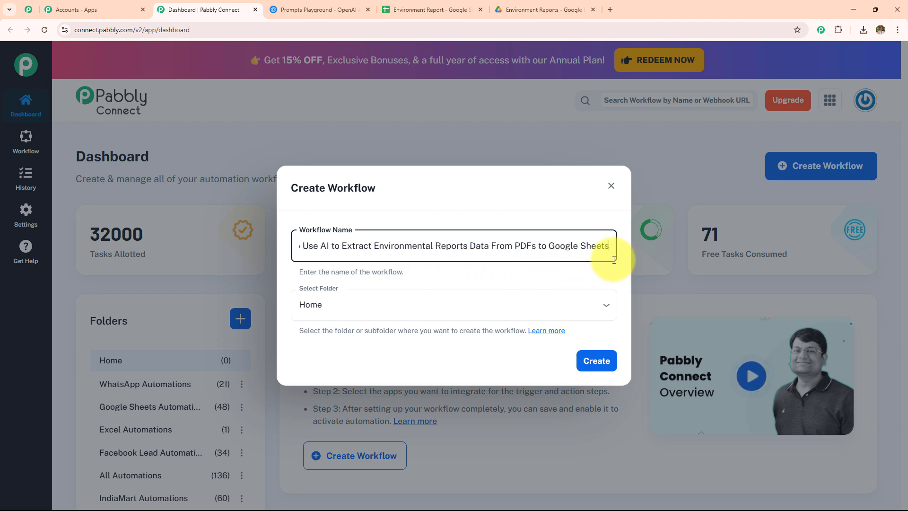
# - Assign the new workflow to the AI Agent folder and create it
pyautogui.click(418, 301)
pyautogui.scroll(-5, 403, 230)
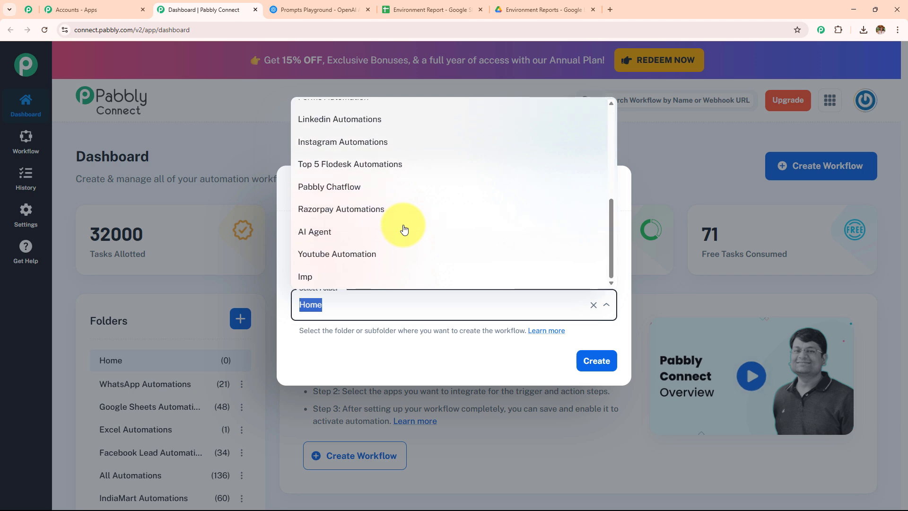
pyautogui.scroll(4, 404, 229)
pyautogui.scroll(-4, 404, 229)
pyautogui.click(402, 232)
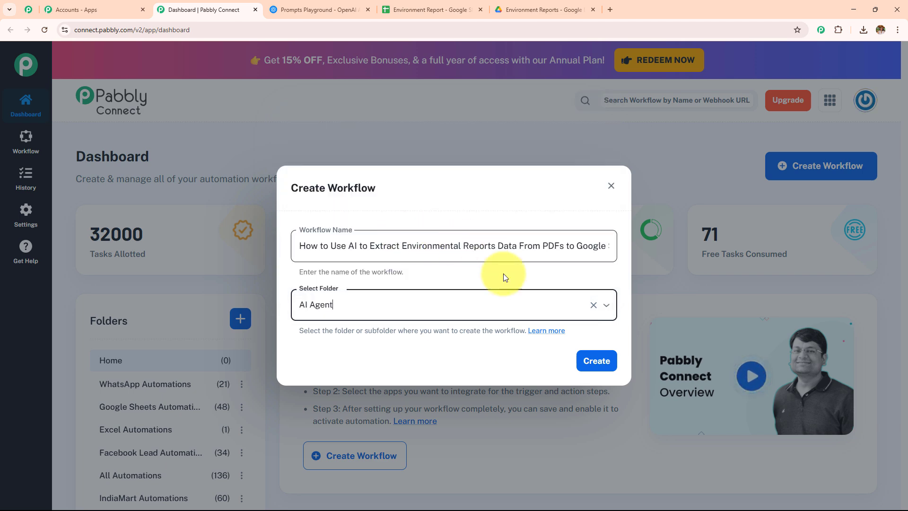
pyautogui.click(594, 361)
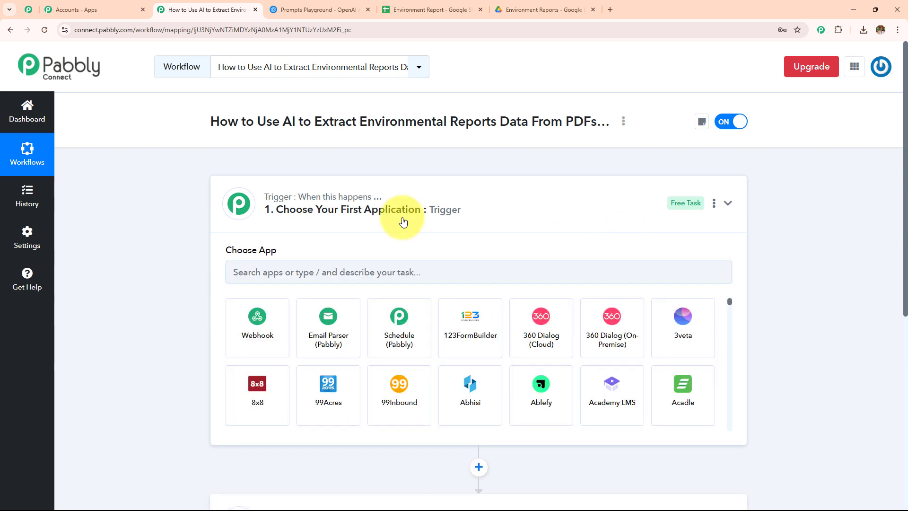
# - Collapse the open trigger step and review the Environment Reports folder in Google Drive and the Environment Report spreadsheet
pyautogui.click(405, 222)
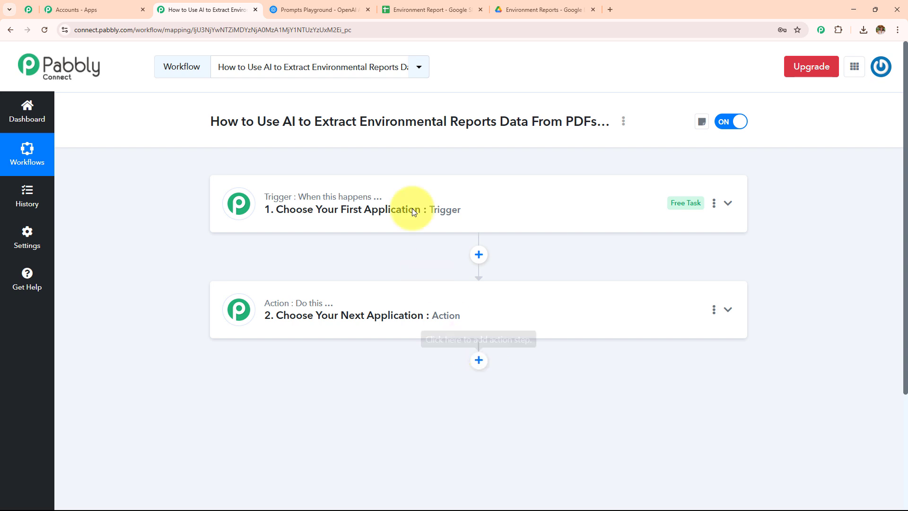
pyautogui.click(523, 11)
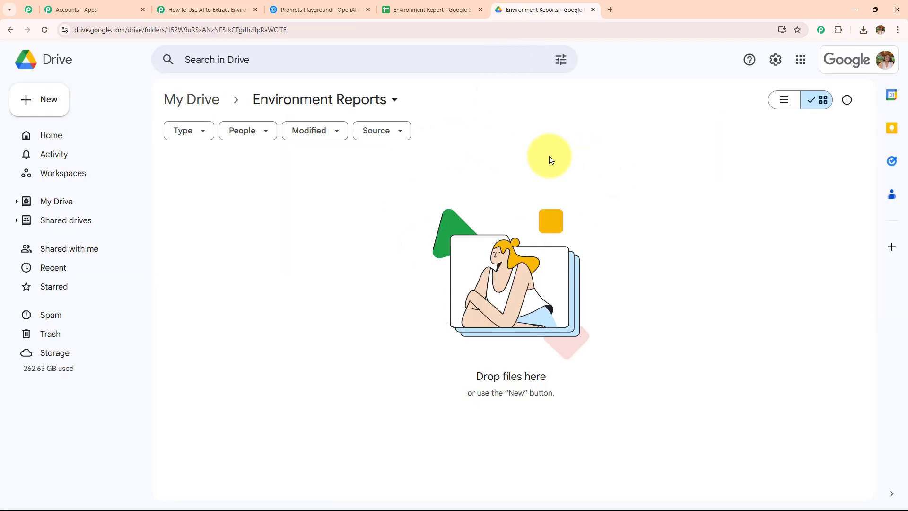
pyautogui.click(222, 10)
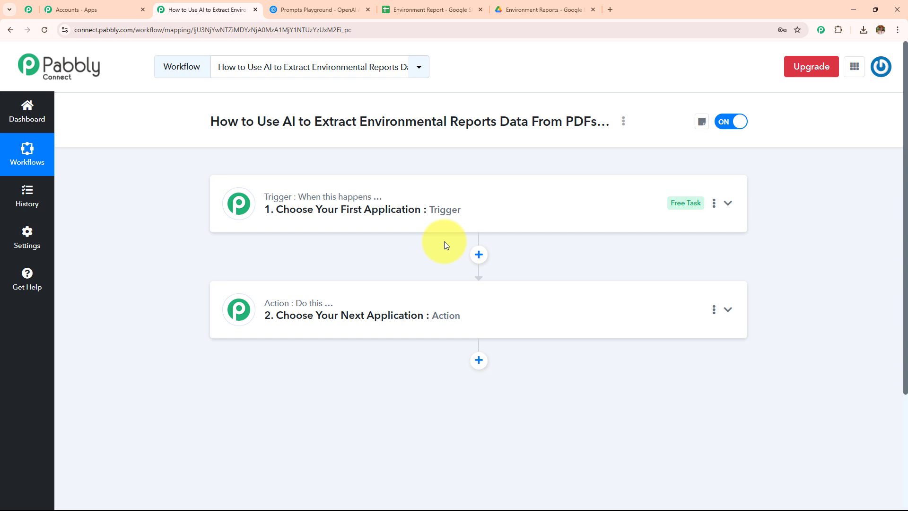
pyautogui.click(428, 11)
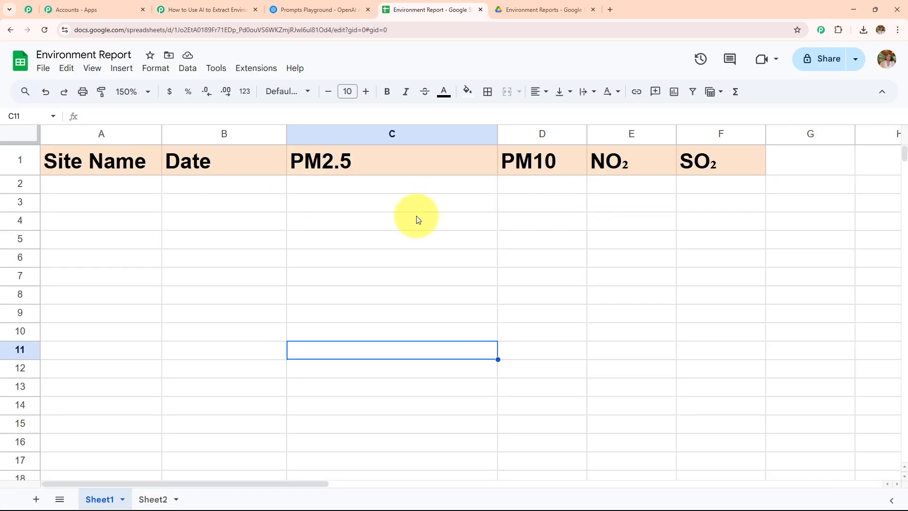
# - Compare the workflow's empty trigger and action steps with the Environment Reports folder in Google Drive
pyautogui.click(217, 8)
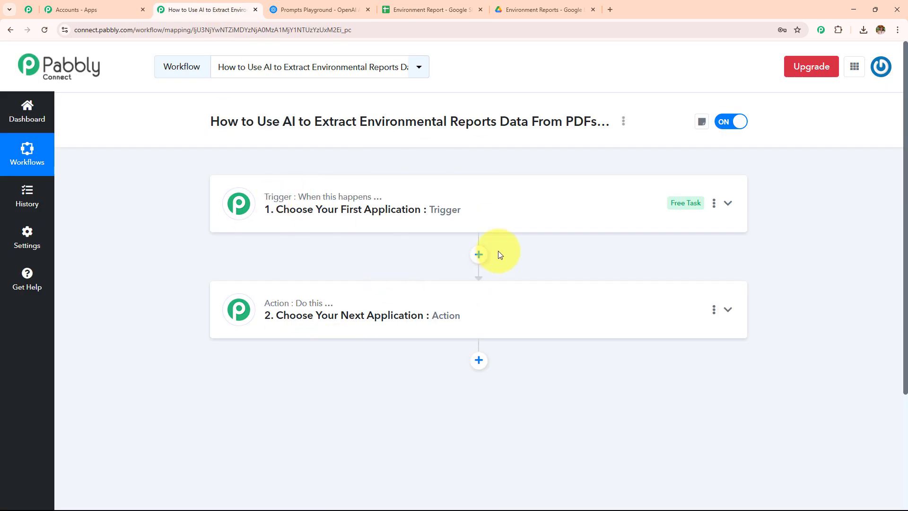
pyautogui.click(529, 8)
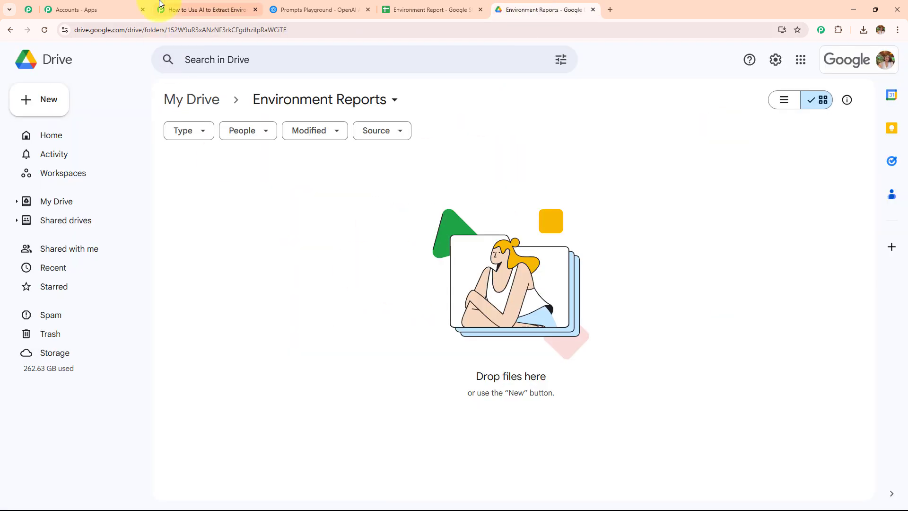
pyautogui.click(194, 8)
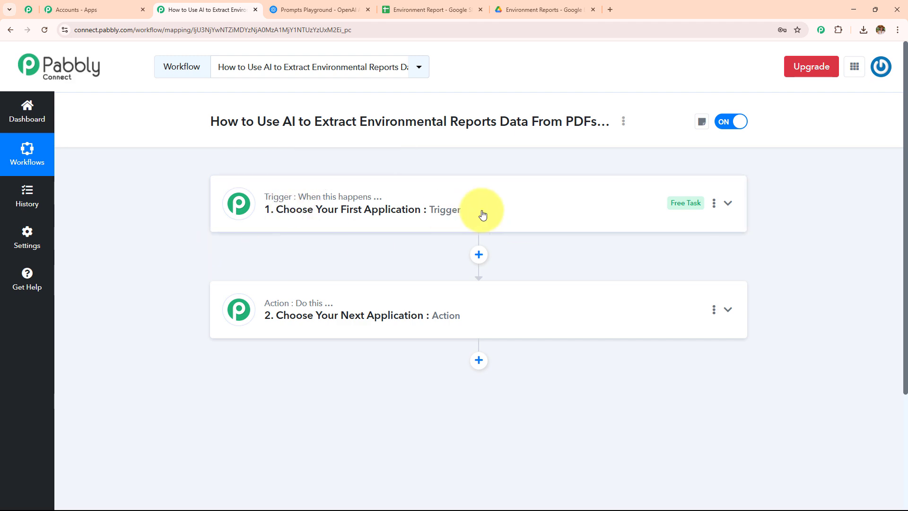
pyautogui.click(533, 8)
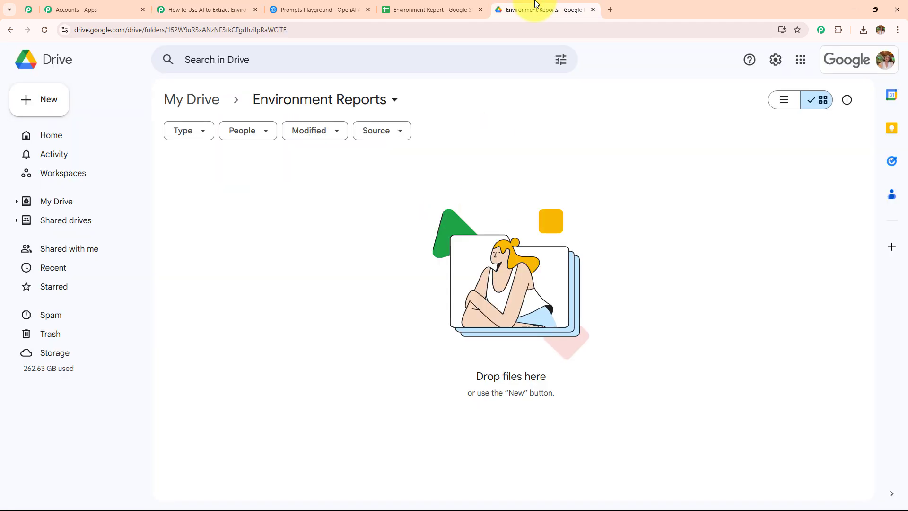
pyautogui.click(237, 9)
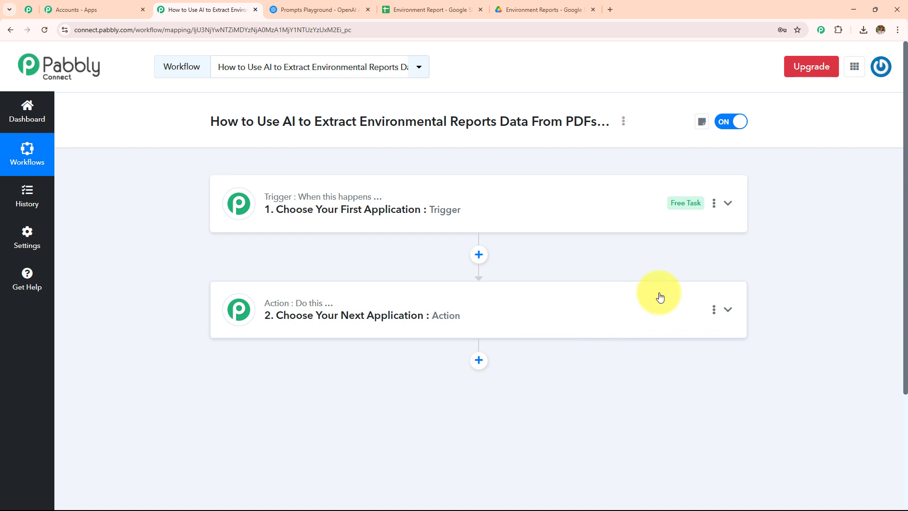
# - Set the workflow's trigger to Google Drive with the event New File in Specific Folder
pyautogui.click(488, 222)
pyautogui.write('Goo')
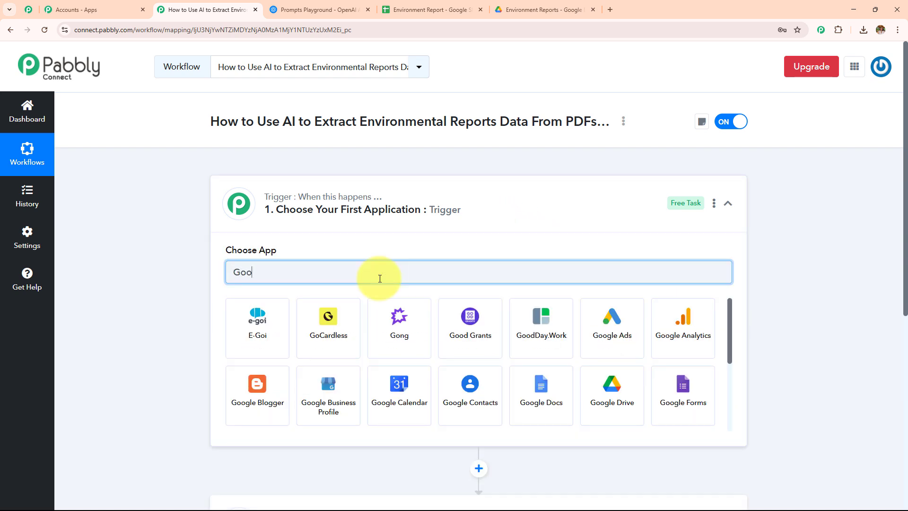
pyautogui.write('gl')
pyautogui.click(254, 393)
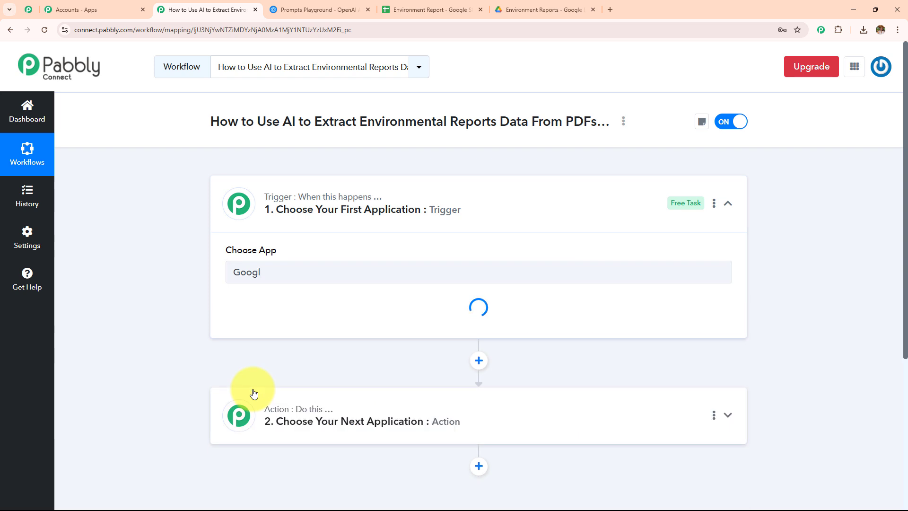
pyautogui.click(285, 323)
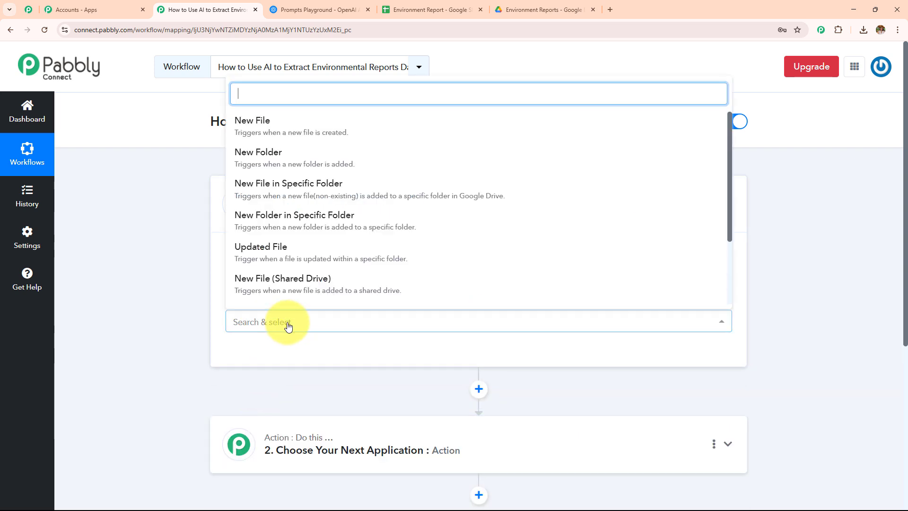
pyautogui.click(289, 186)
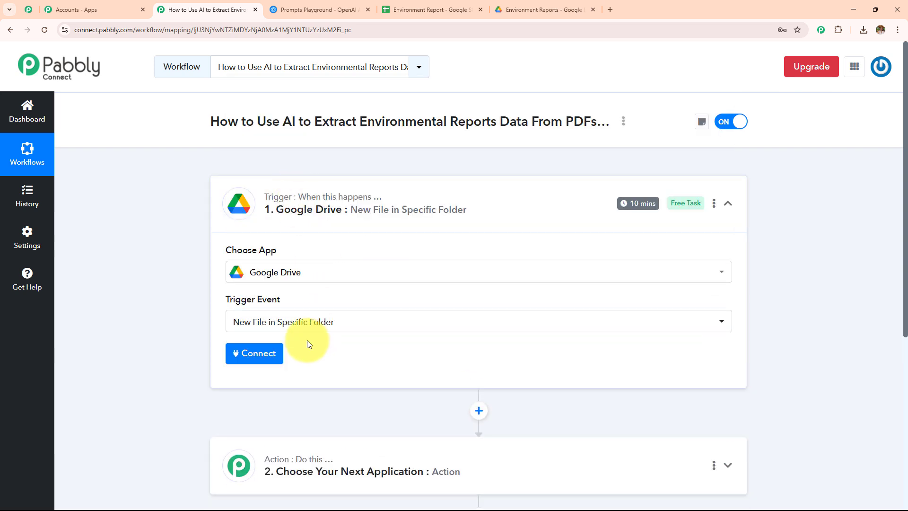
# - Add a new Google Drive connection to the trigger, signing in with the Pabbly Google account and allowing access
pyautogui.click(277, 356)
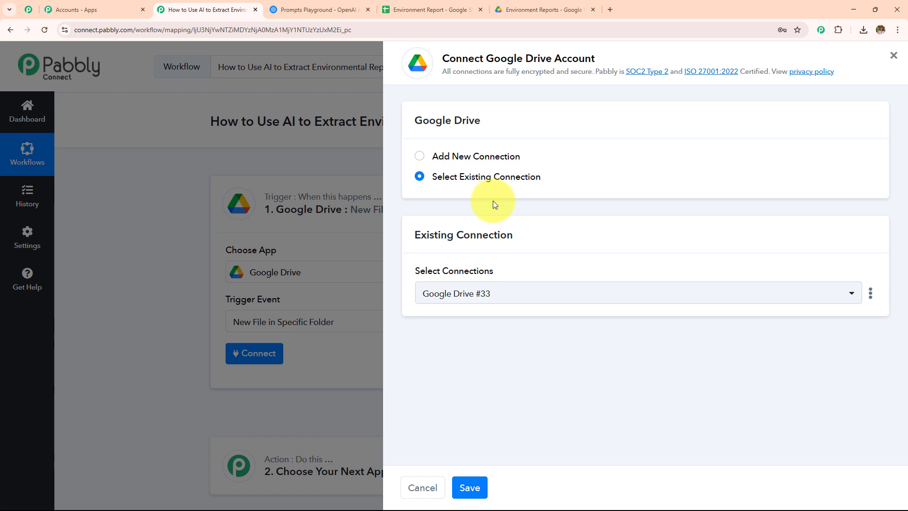
pyautogui.click(420, 157)
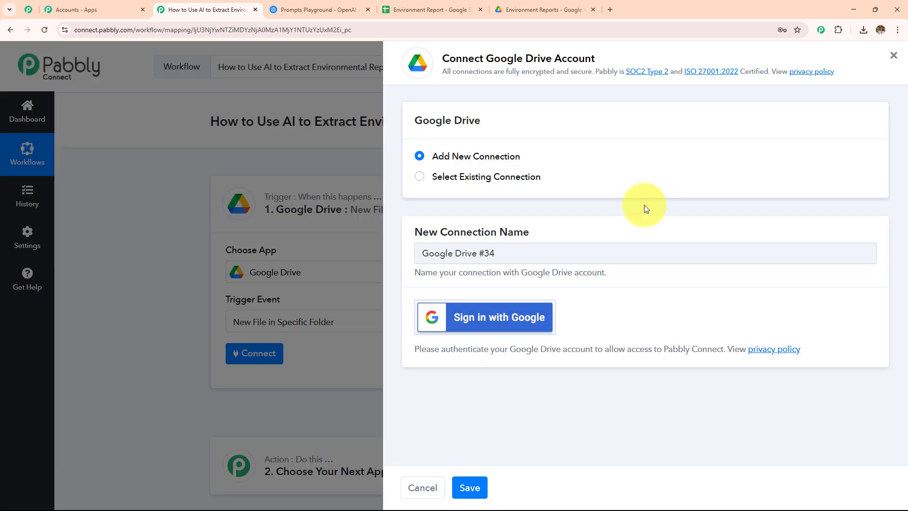
pyautogui.click(492, 320)
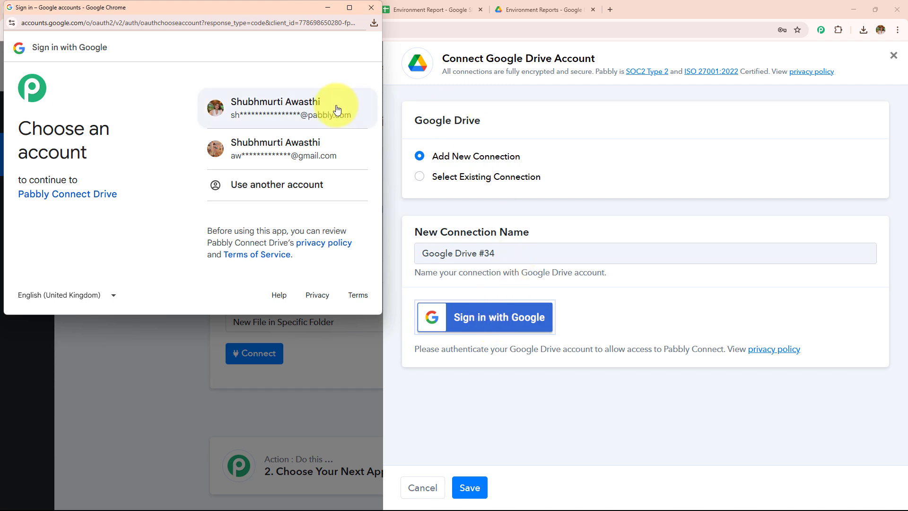
pyautogui.click(337, 107)
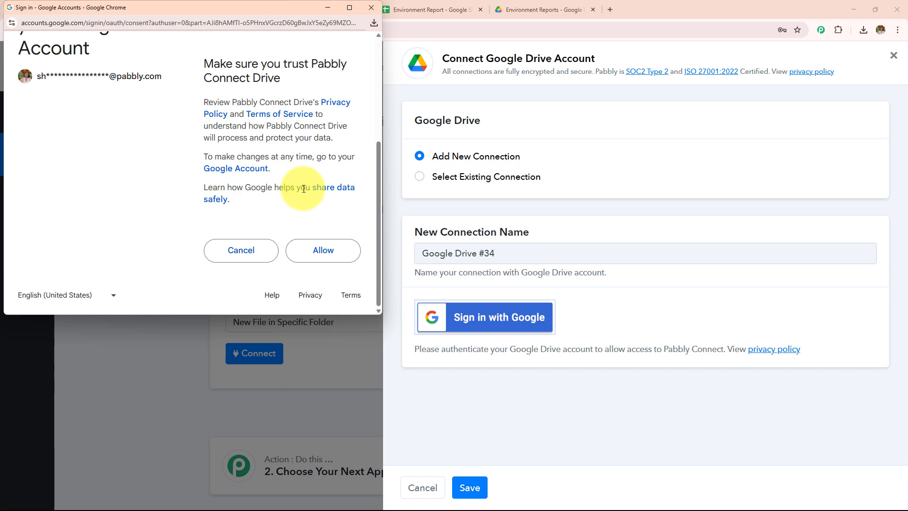
pyautogui.click(319, 250)
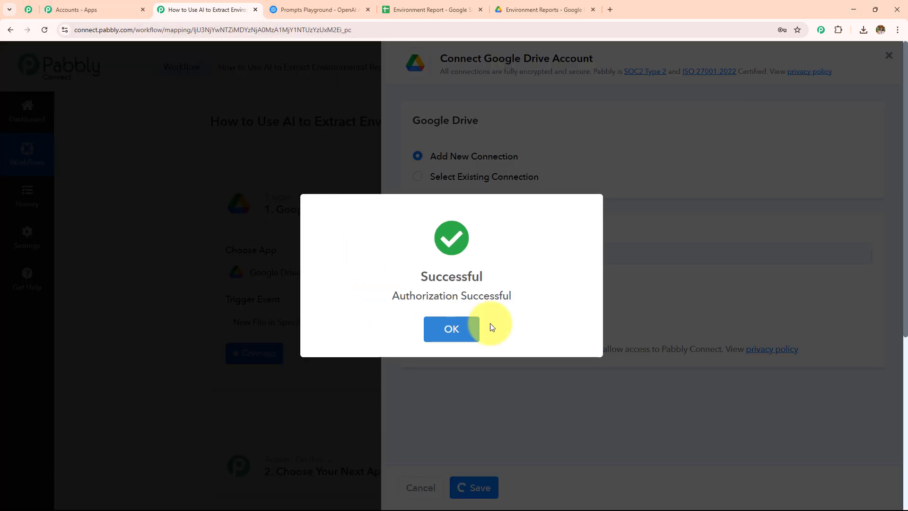
pyautogui.click(468, 326)
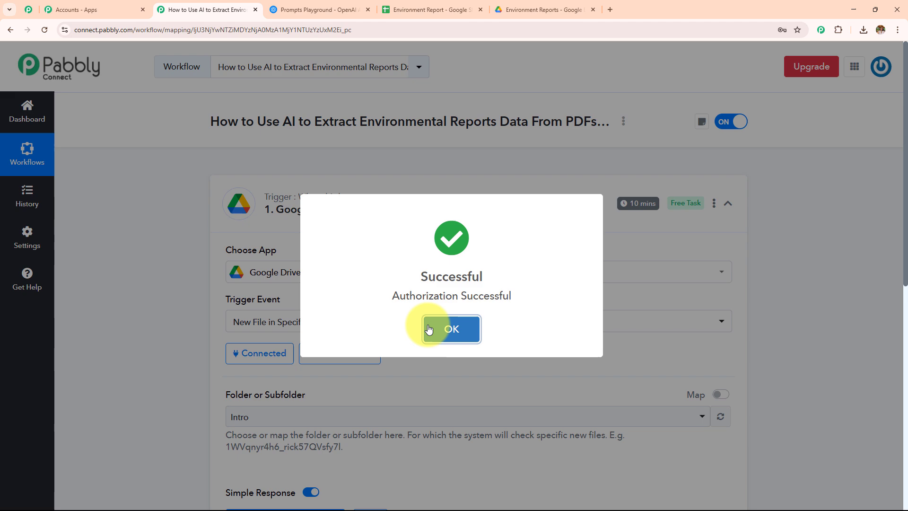
pyautogui.click(428, 326)
# - Check the folder's name in Google Drive and set the trigger's folder to Environment Reports
pyautogui.scroll(-5, 424, 234)
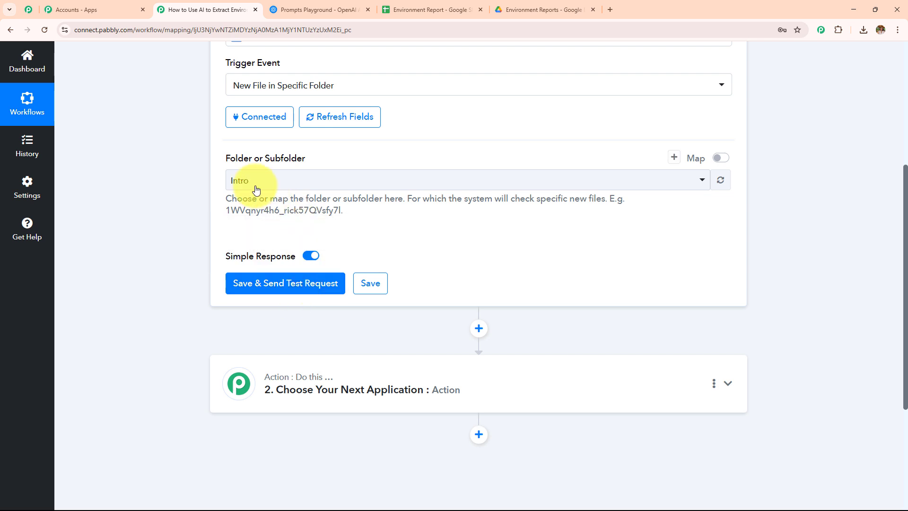
pyautogui.moveTo(202, 158); pyautogui.dragTo(360, 164)
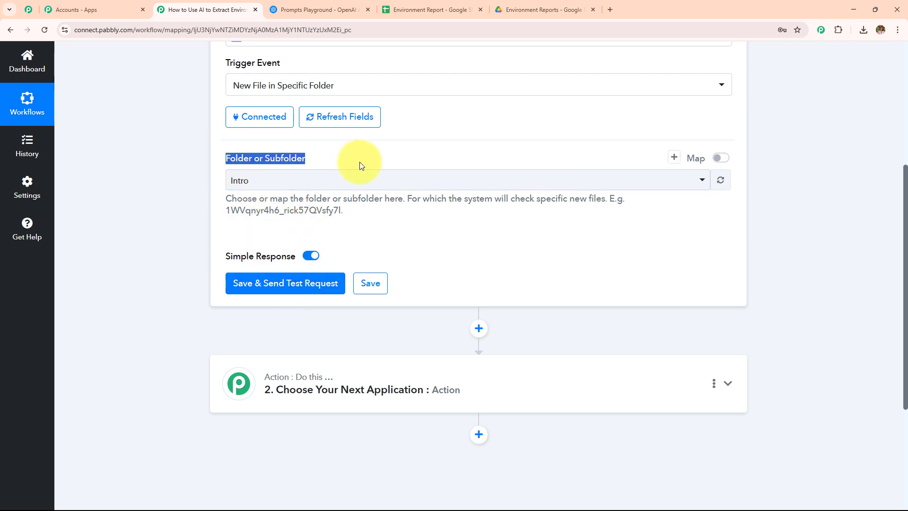
pyautogui.click(540, 13)
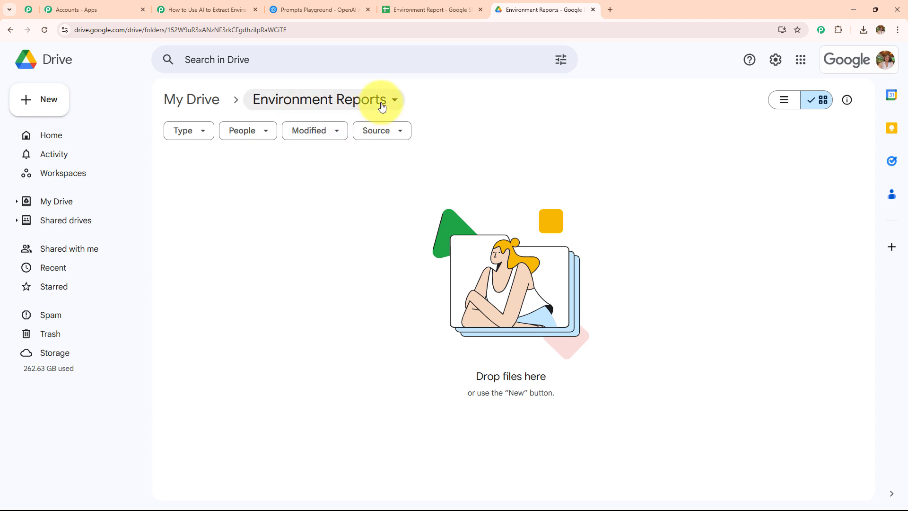
pyautogui.click(191, 10)
pyautogui.click(311, 179)
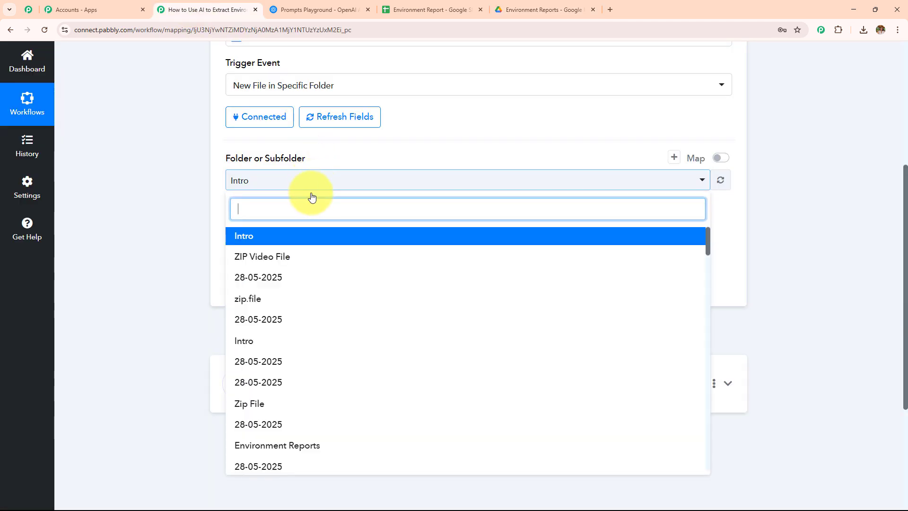
pyautogui.click(336, 444)
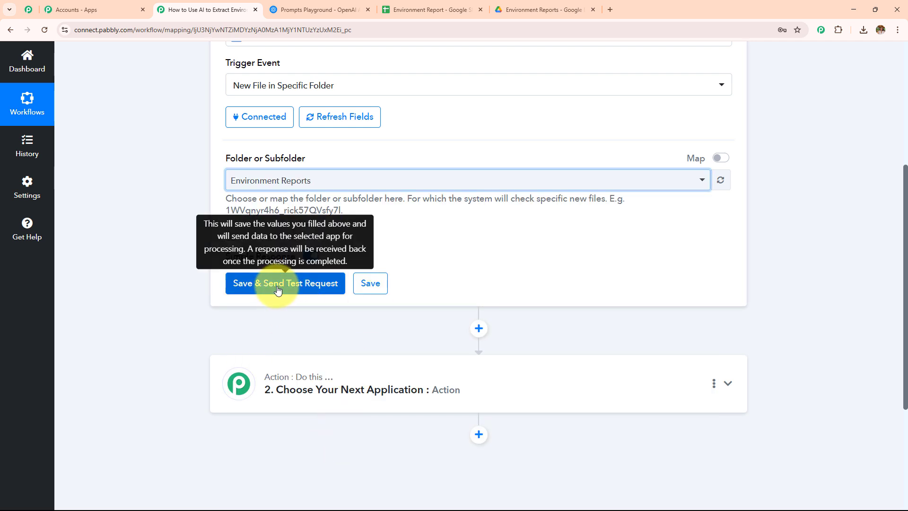
# - Upload the downloaded Environmental Monitoring Report (Air Quality) PDF to the Environment Reports folder in Google Drive
pyautogui.click(509, 9)
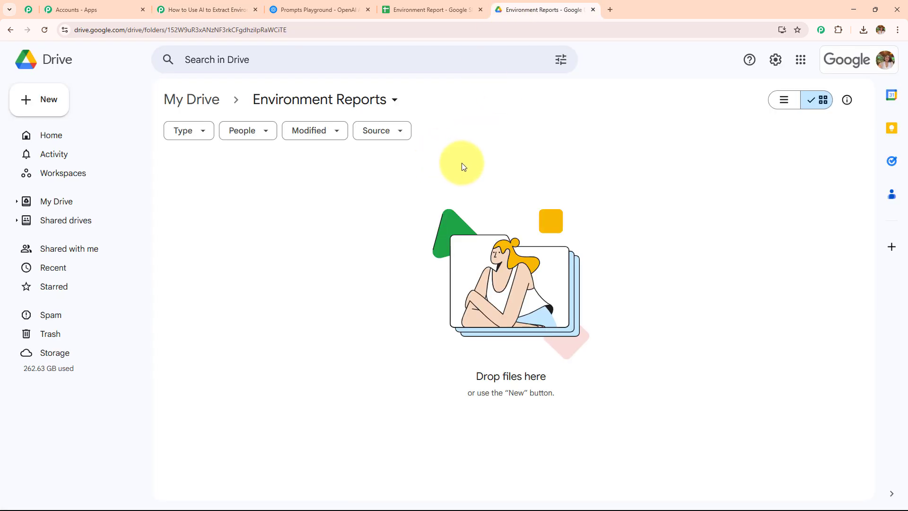
pyautogui.click(864, 34)
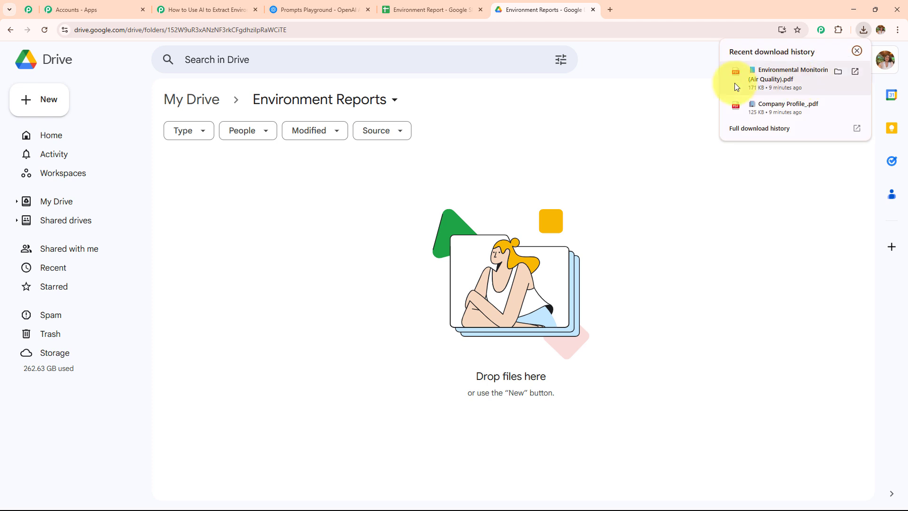
pyautogui.click(855, 51)
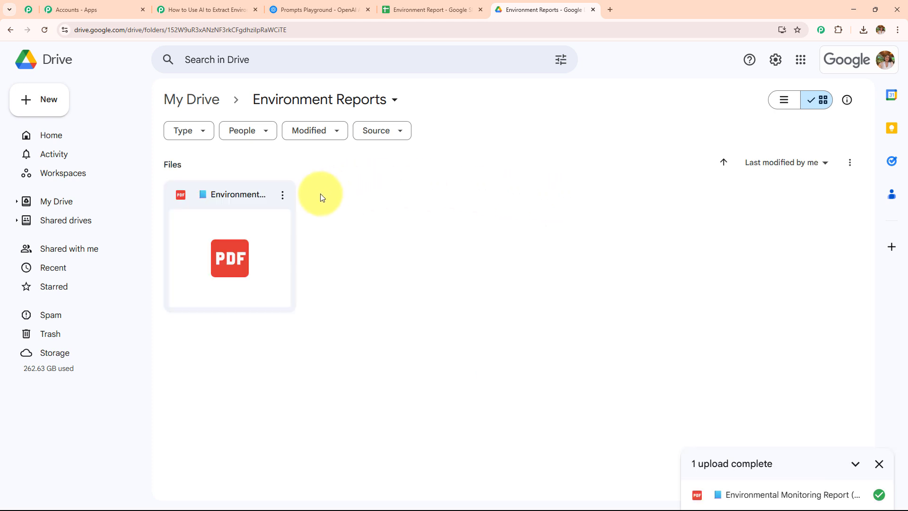
# - Share the uploaded Environmental Monitoring Report PDF with anyone who has the link, as viewer
pyautogui.click(283, 195)
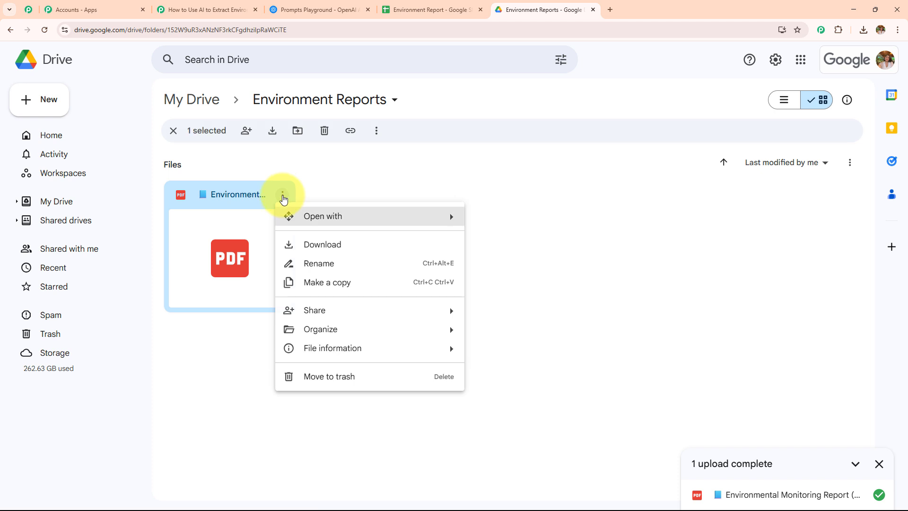
pyautogui.moveTo(347, 312)
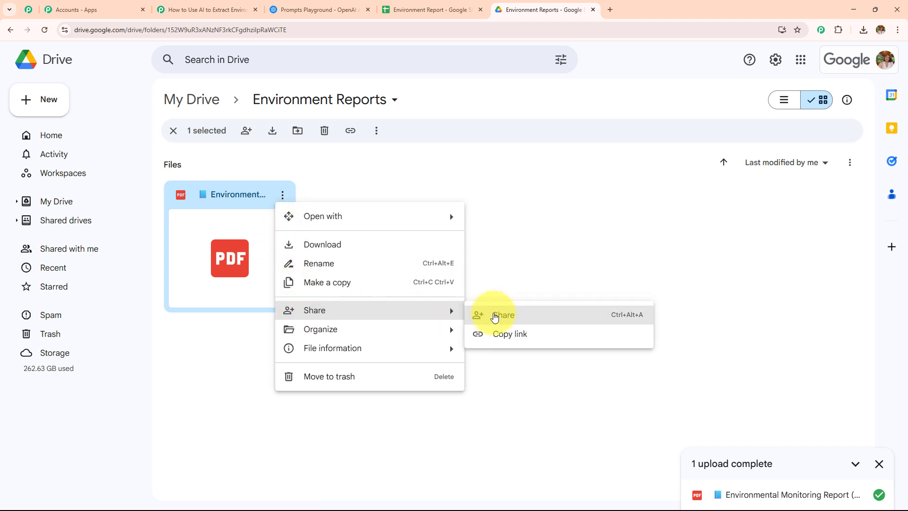
pyautogui.click(494, 316)
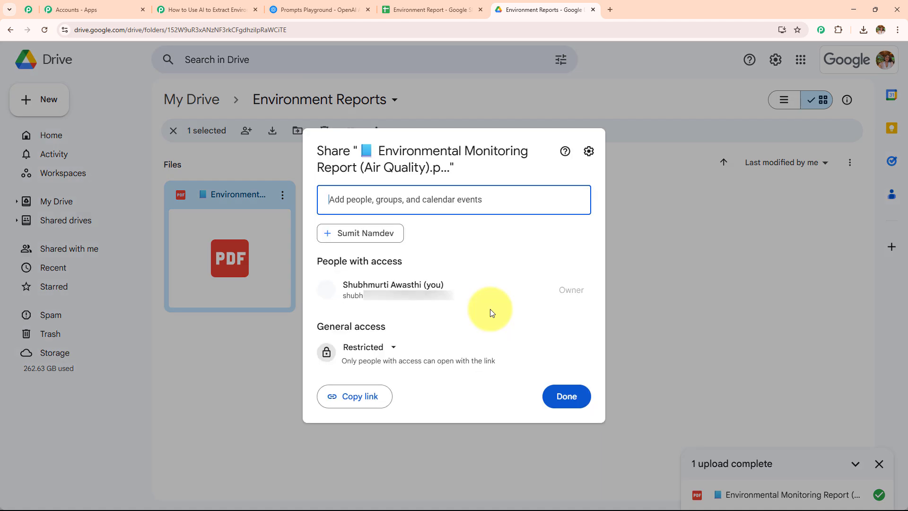
pyautogui.click(394, 349)
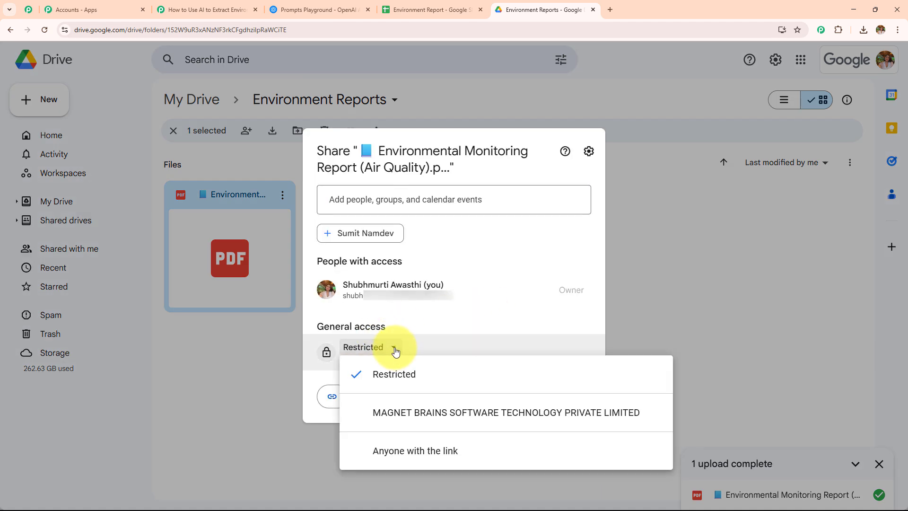
pyautogui.click(401, 453)
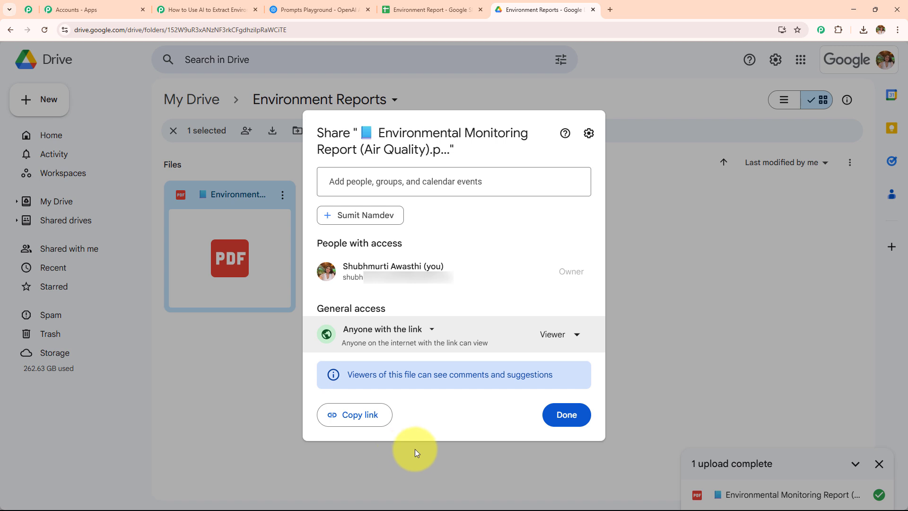
pyautogui.click(571, 416)
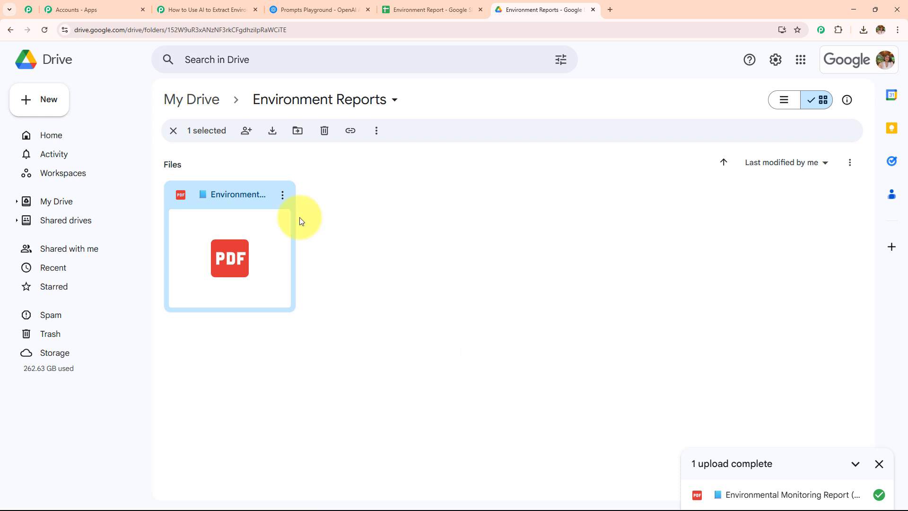
# - Return to the Pabbly Connect workflow, save the Google Drive trigger and send a test request
pyautogui.click(229, 6)
pyautogui.click(318, 293)
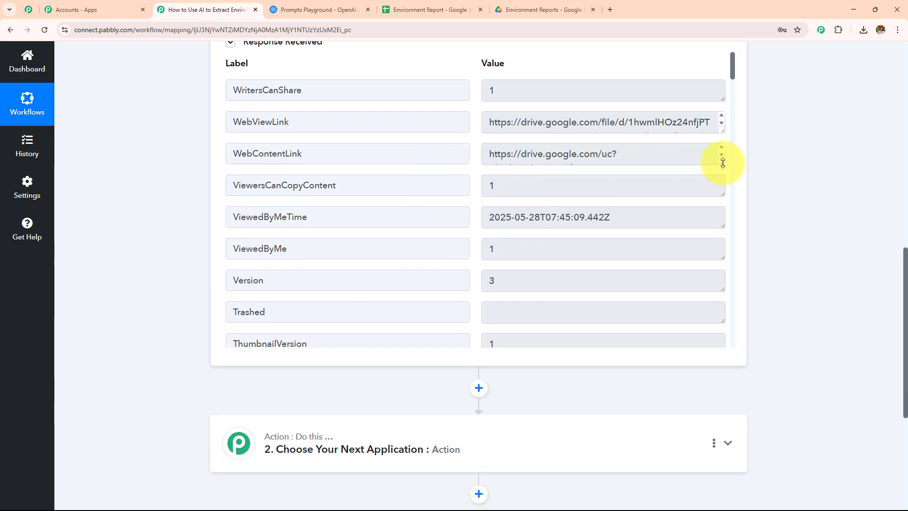
# - Examine the trigger's received response, especially the WebContentLink, WebViewLink and Permissions 0 Id fields
pyautogui.moveTo(722, 163); pyautogui.dragTo(723, 254)
pyautogui.moveTo(362, 154); pyautogui.dragTo(39, 152)
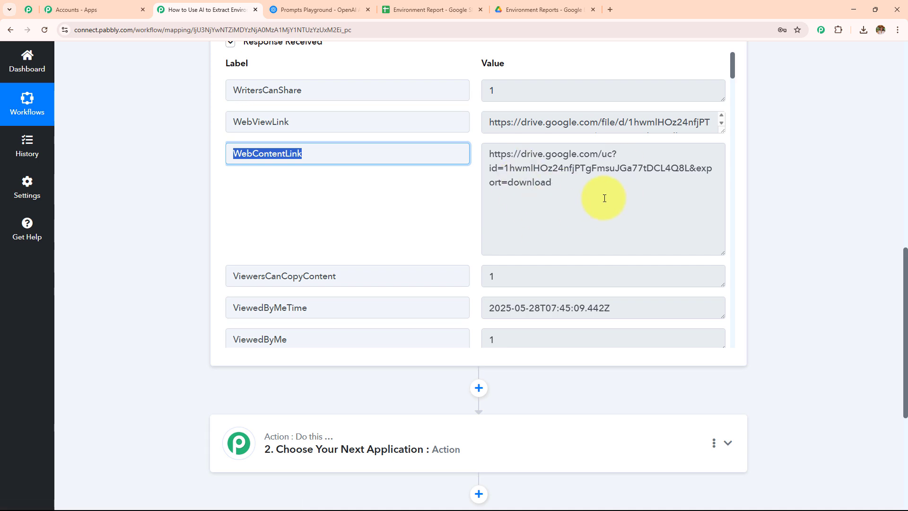
pyautogui.doubleClick(260, 122)
pyautogui.scroll(-3, 421, 267)
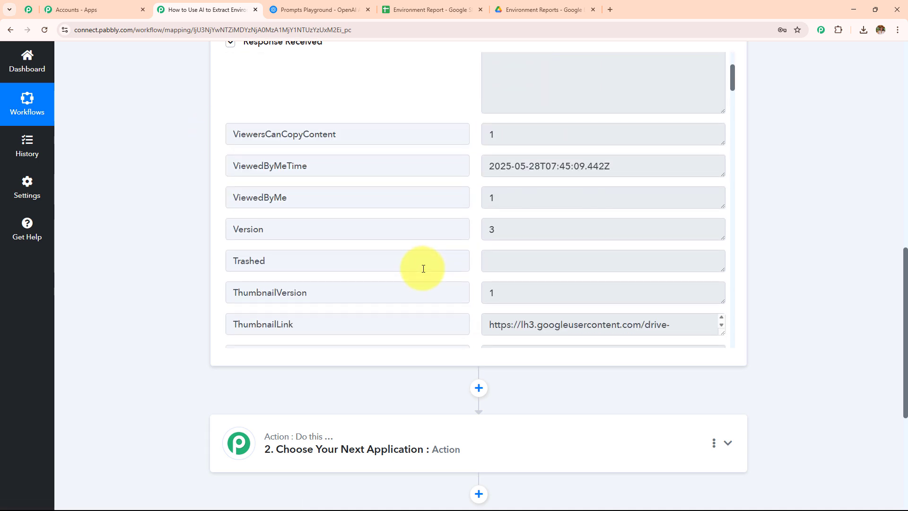
pyautogui.scroll(-9, 422, 269)
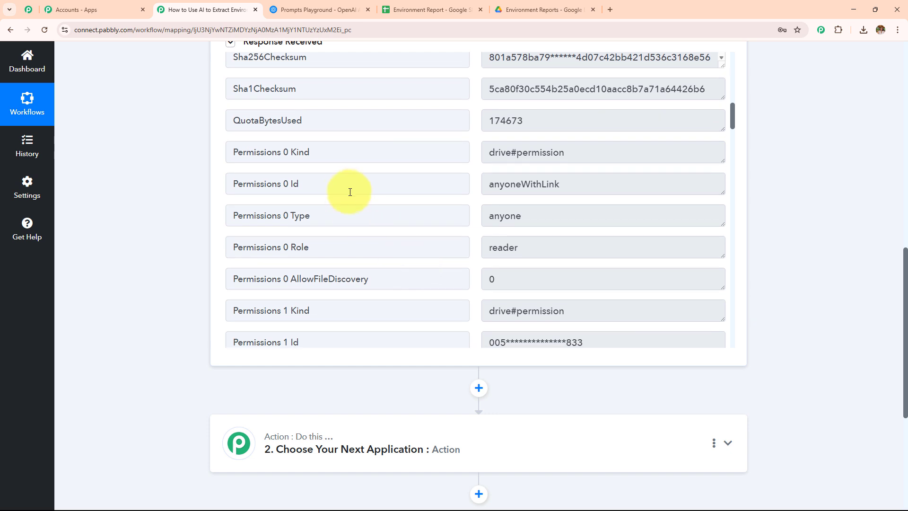
pyautogui.moveTo(350, 191); pyautogui.dragTo(224, 183)
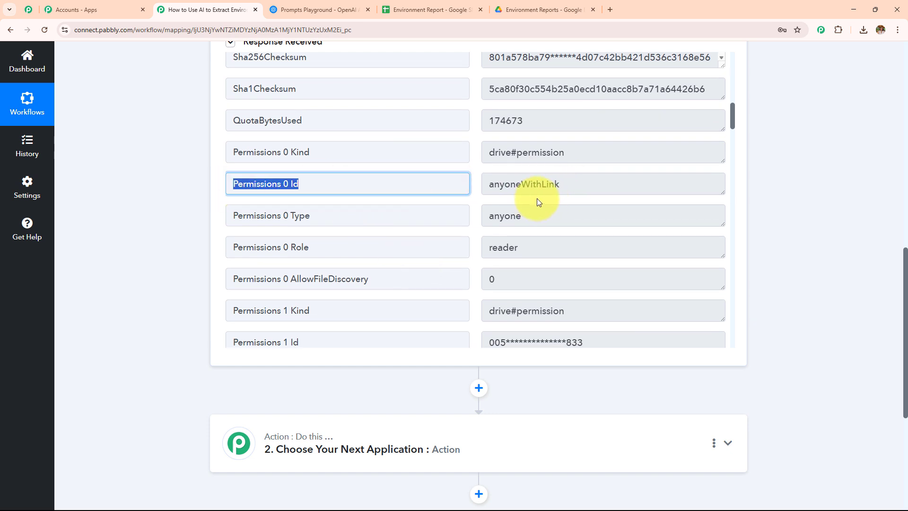
pyautogui.click(552, 229)
pyautogui.scroll(5, 562, 228)
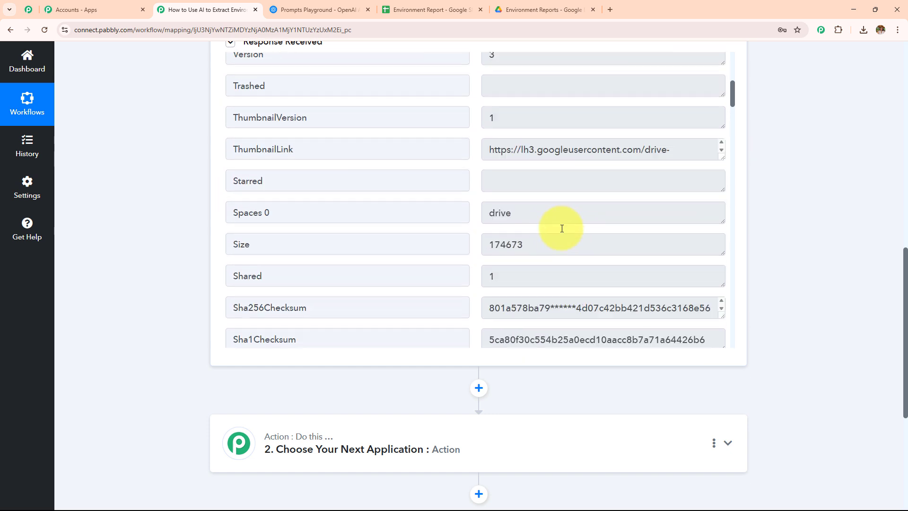
# - Copy the WebContentLink value from the trigger response and load it in a new browser tab
pyautogui.scroll(6, 561, 229)
pyautogui.moveTo(551, 208); pyautogui.dragTo(462, 146)
pyautogui.hotkey('ctrl', 'c')
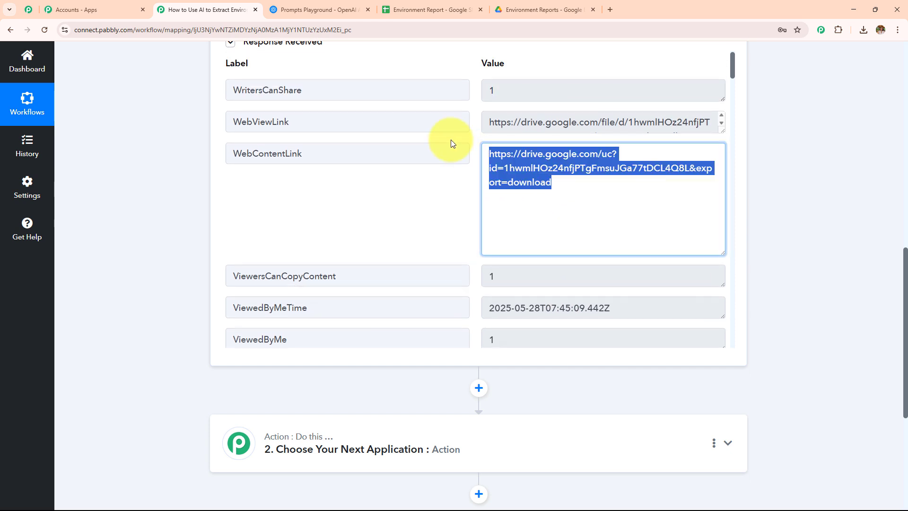
pyautogui.click(608, 7)
pyautogui.hotkey('ctrl', 'v')
pyautogui.press('Return')
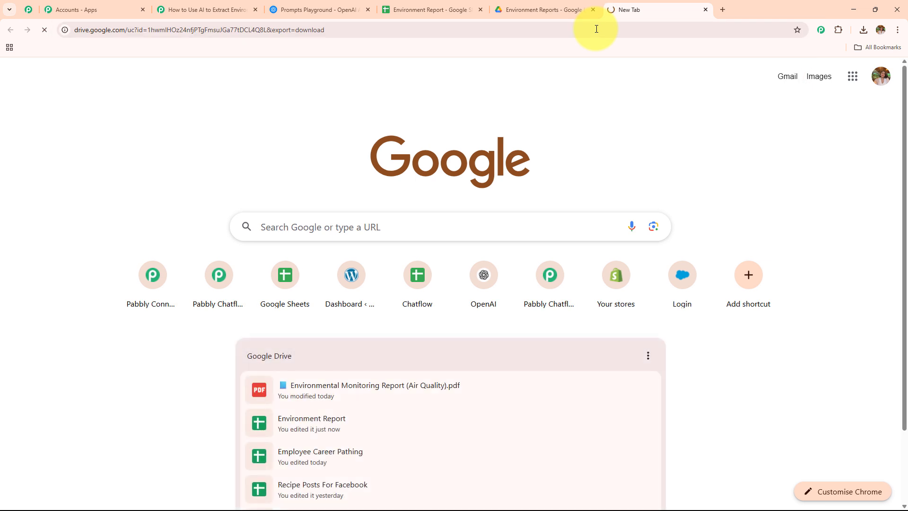
# - Open the newly downloaded Environmental Monitoring Report (Air Quality) (1).pdf and close the leftover blank tab
pyautogui.click(863, 31)
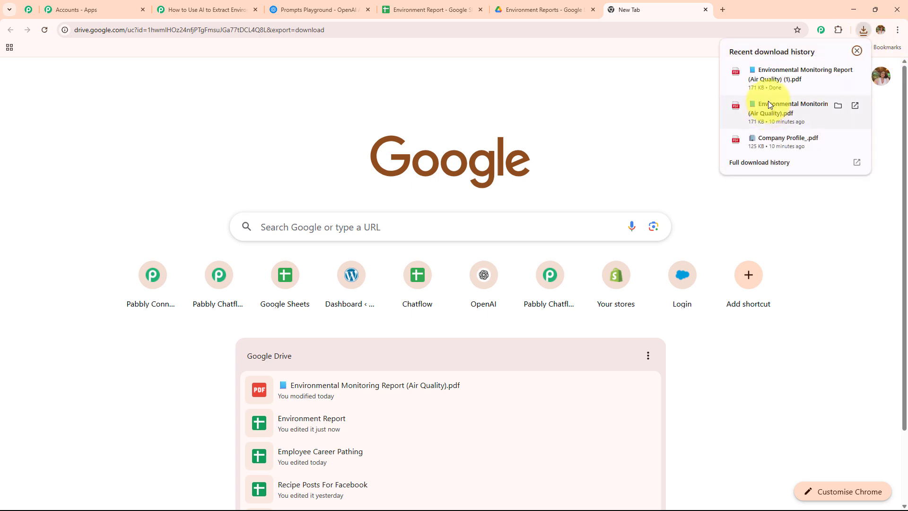
pyautogui.click(769, 80)
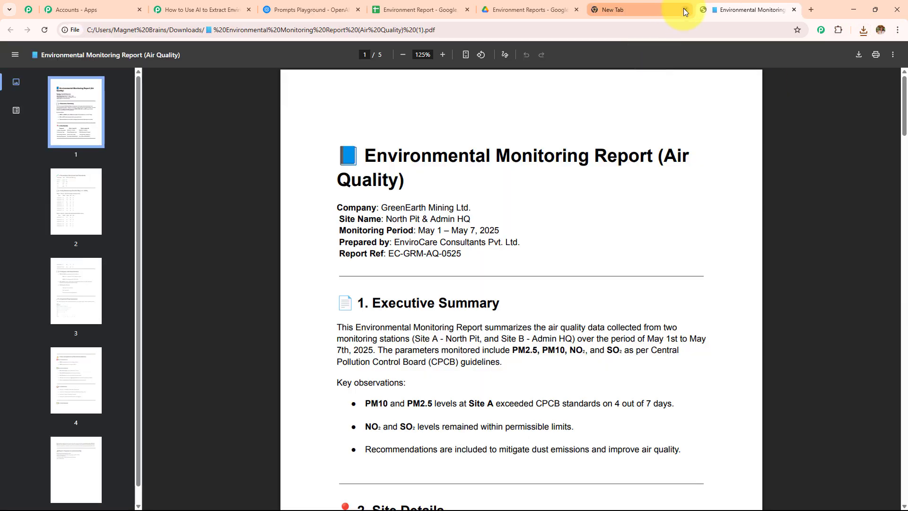
pyautogui.click(685, 9)
pyautogui.scroll(-3, 526, 182)
pyautogui.scroll(3, 481, 140)
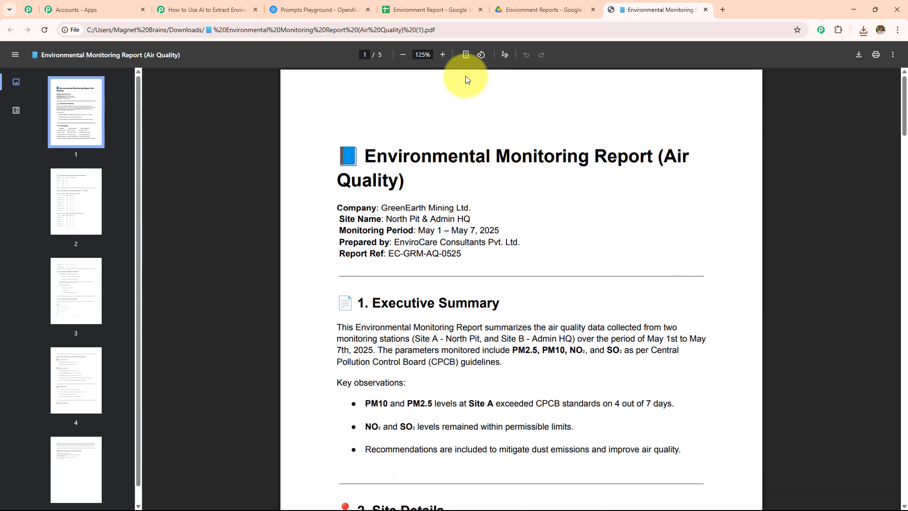
# - Compare the downloaded PDF with the original in Google Drive, especially the report header details, and close the downloaded copy
pyautogui.click(529, 10)
pyautogui.doubleClick(277, 252)
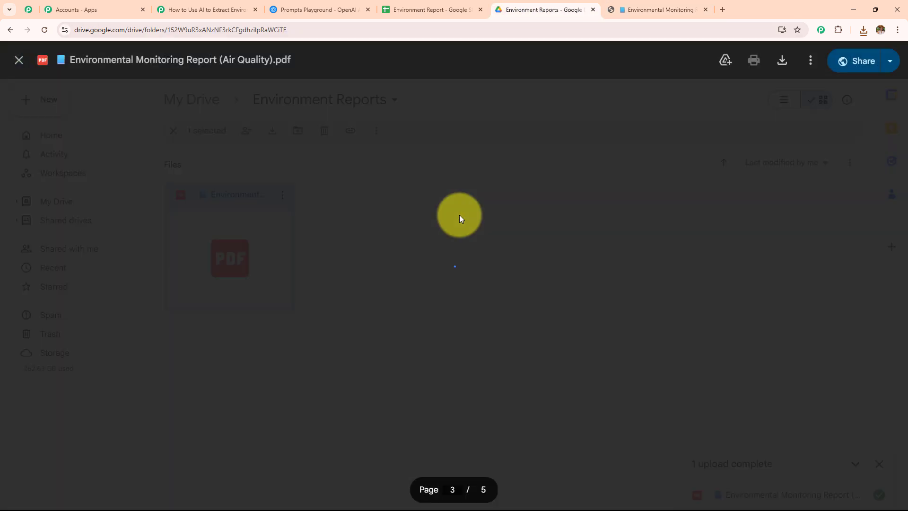
pyautogui.click(650, 10)
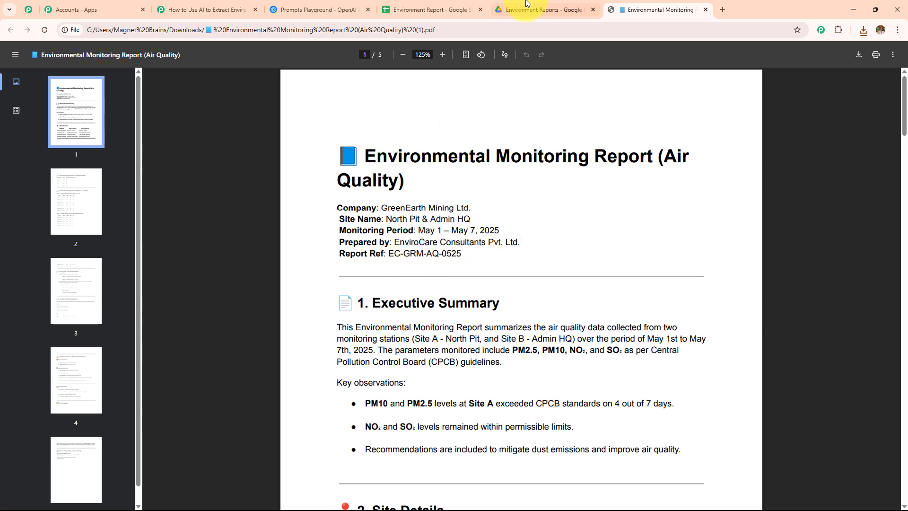
pyautogui.hotkey('ctrl', 'shift', 'Tab')
pyautogui.moveTo(273, 215); pyautogui.dragTo(439, 271)
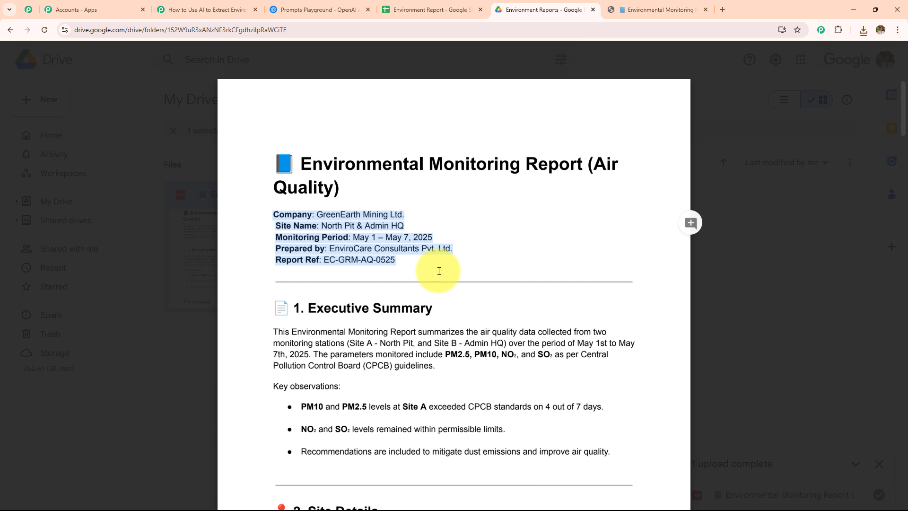
pyautogui.click(705, 9)
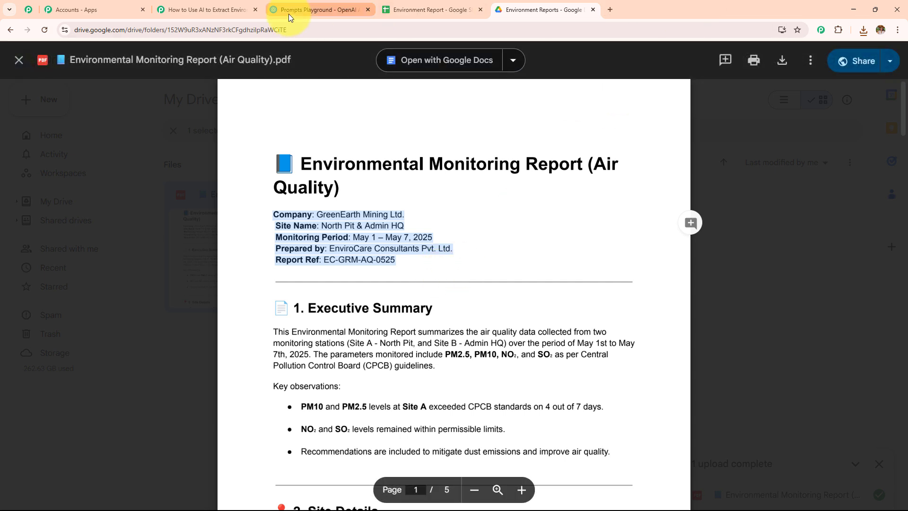
# - Close the PDF preview in Google Drive, return to the Pabbly Connect workflow and collapse the Google Drive trigger
pyautogui.click(230, 10)
pyautogui.scroll(9, 345, 262)
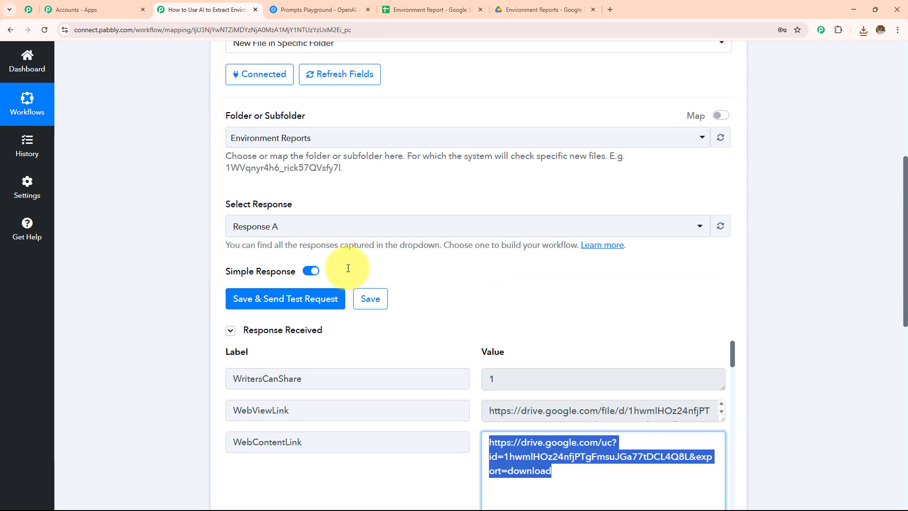
pyautogui.scroll(3, 348, 268)
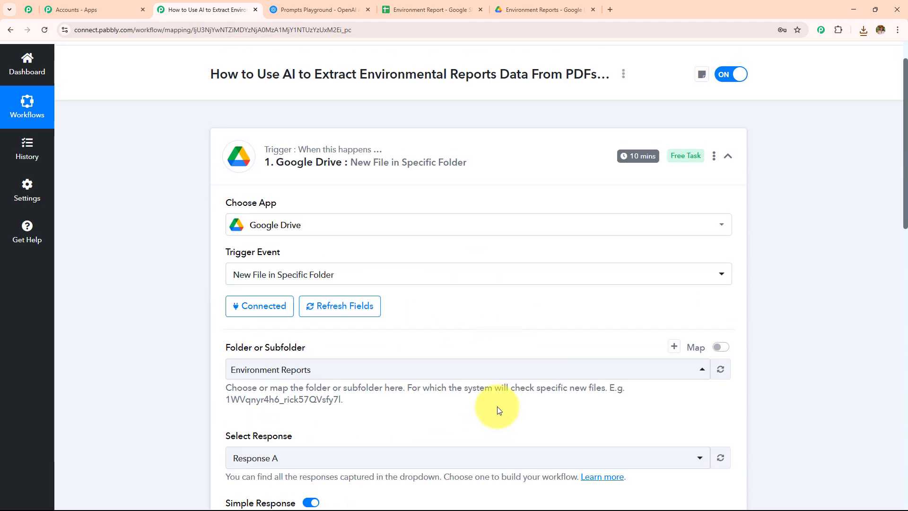
pyautogui.scroll(1, 498, 409)
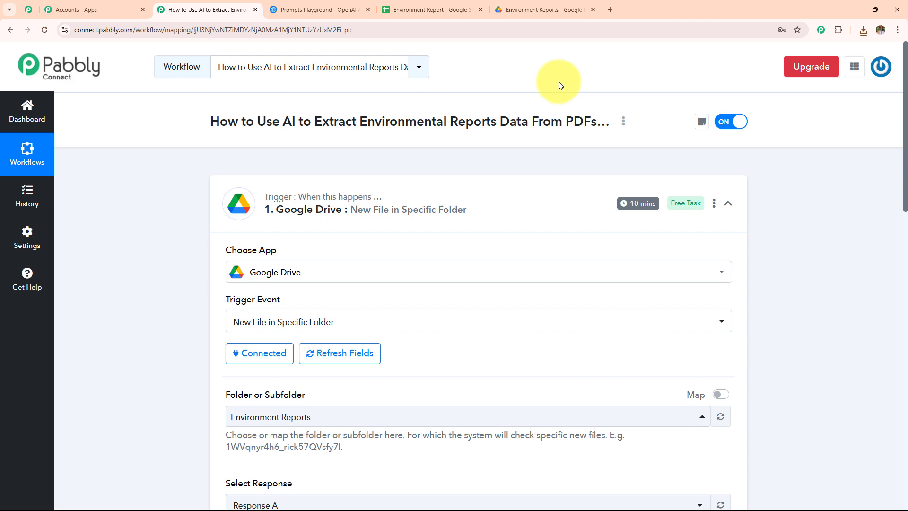
pyautogui.click(543, 9)
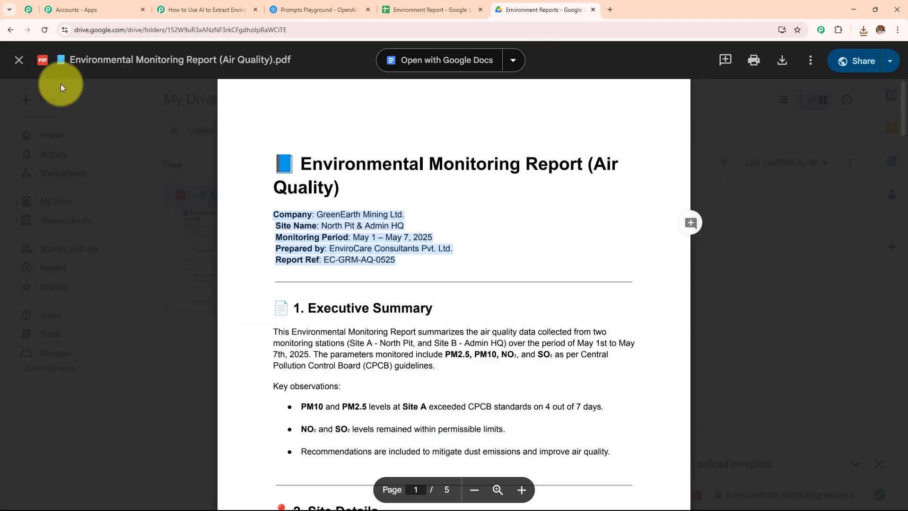
pyautogui.click(19, 60)
pyautogui.click(236, 10)
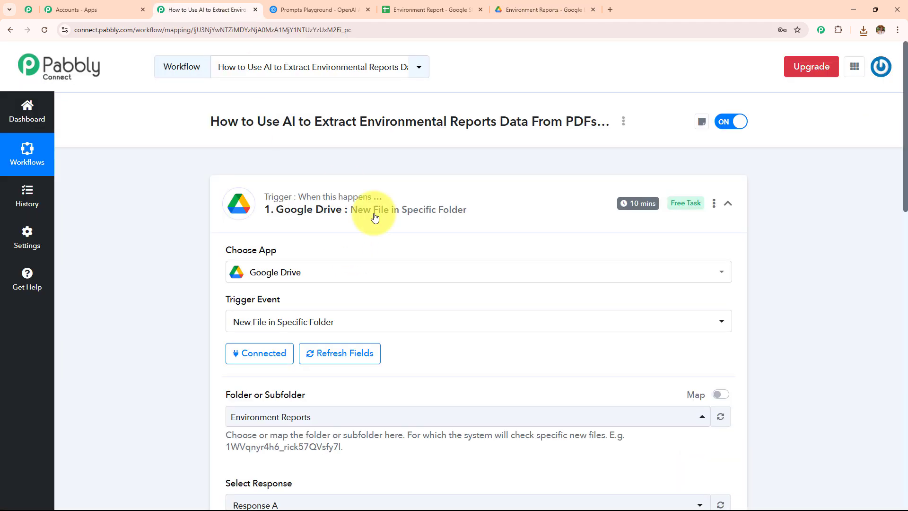
pyautogui.click(422, 219)
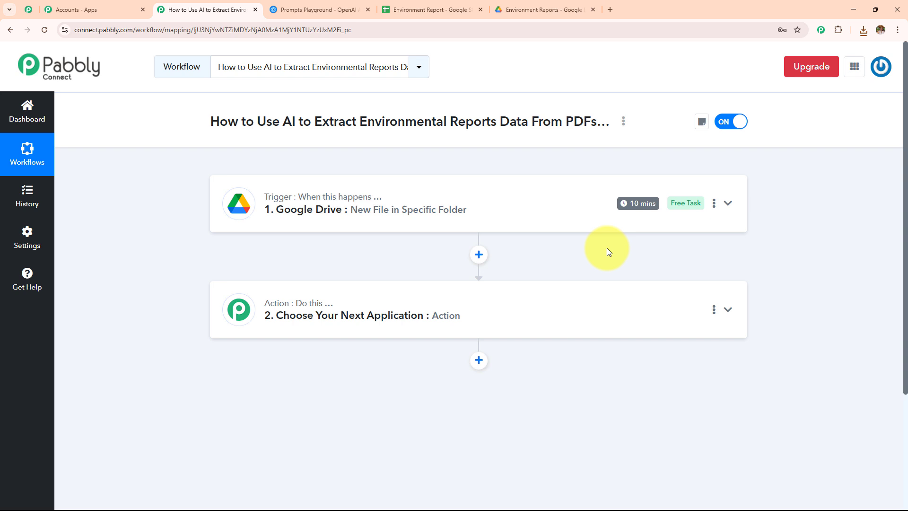
# - Set the Google Drive trigger time to check every 10 minutes and save it
pyautogui.click(714, 204)
pyautogui.click(699, 268)
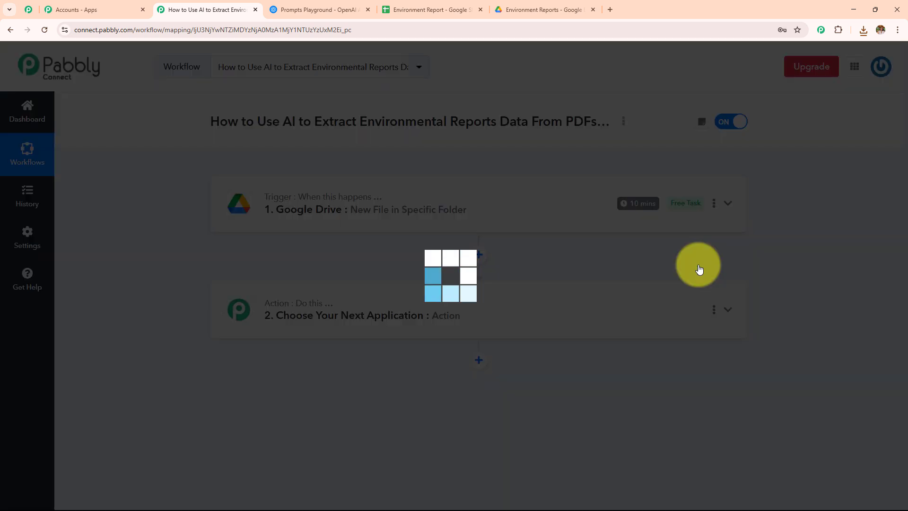
pyautogui.click(440, 280)
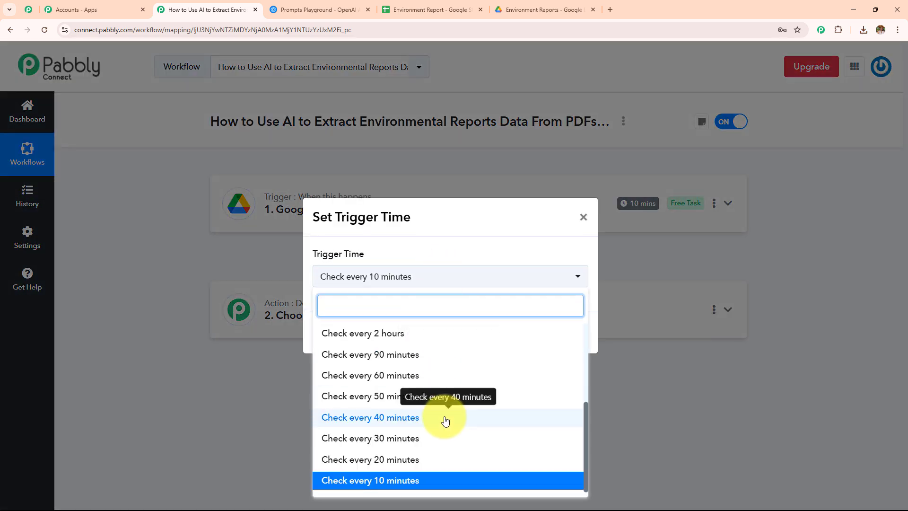
pyautogui.click(457, 481)
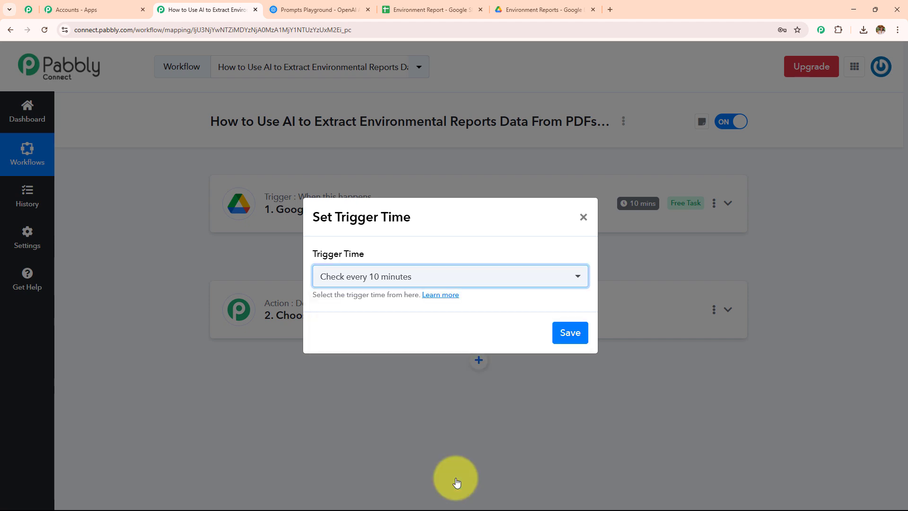
pyautogui.click(565, 333)
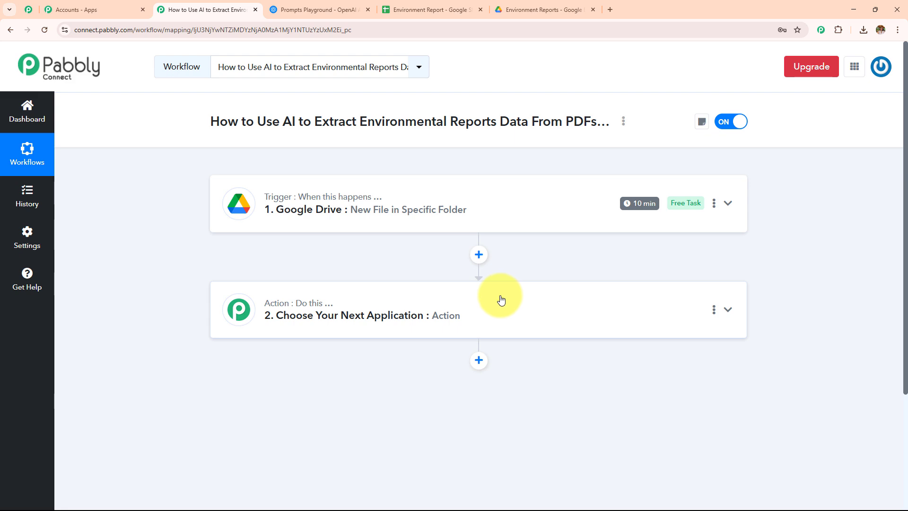
# - Set the second step's app to OpenAI (ChatGPT, DALL-E, Whisper) with the action event Extract Content from PDF/Image
pyautogui.click(502, 301)
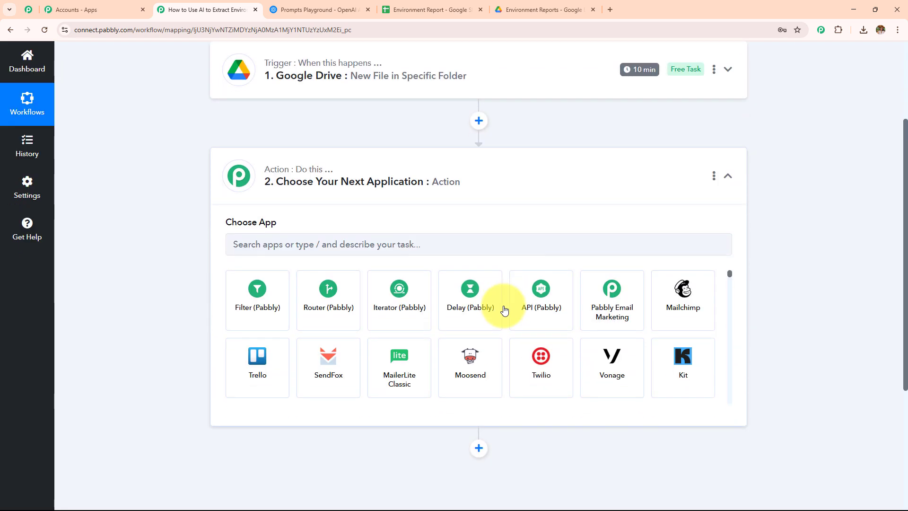
pyautogui.click(471, 248)
pyautogui.write('Ope')
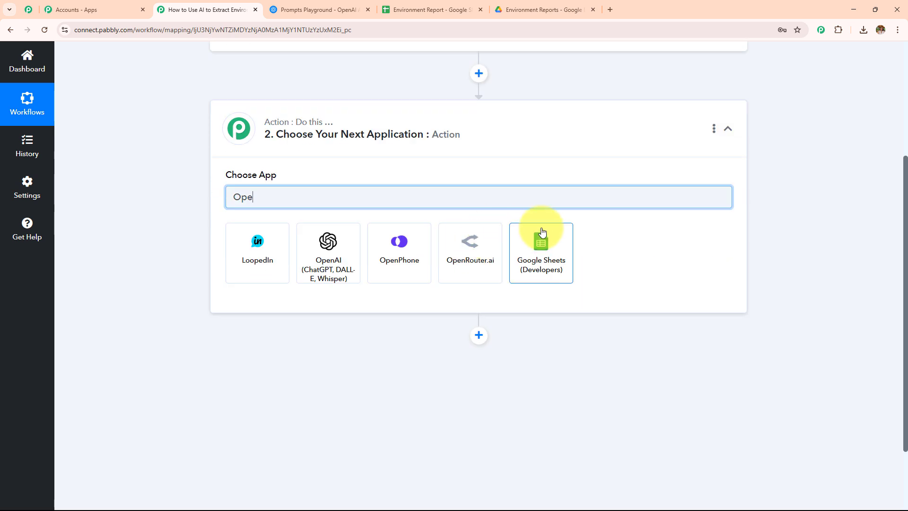
pyautogui.click(315, 246)
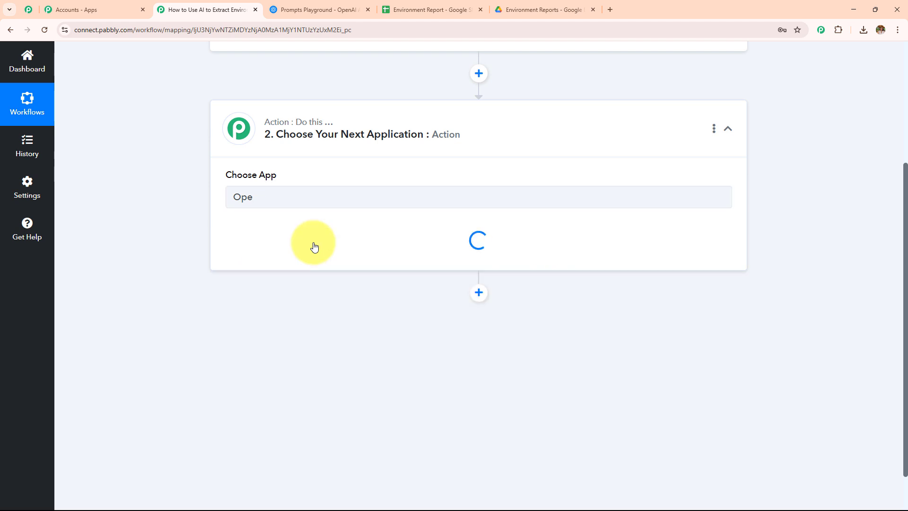
pyautogui.click(312, 245)
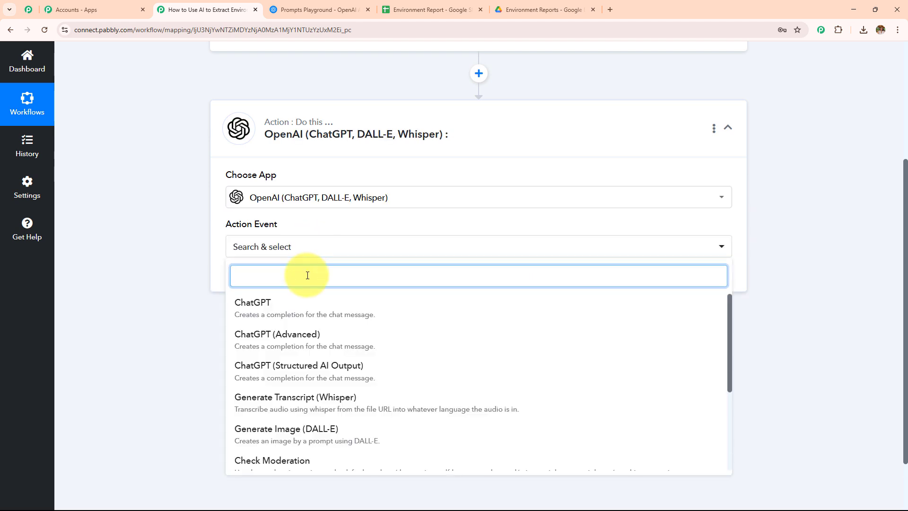
pyautogui.write('ex')
pyautogui.click(304, 341)
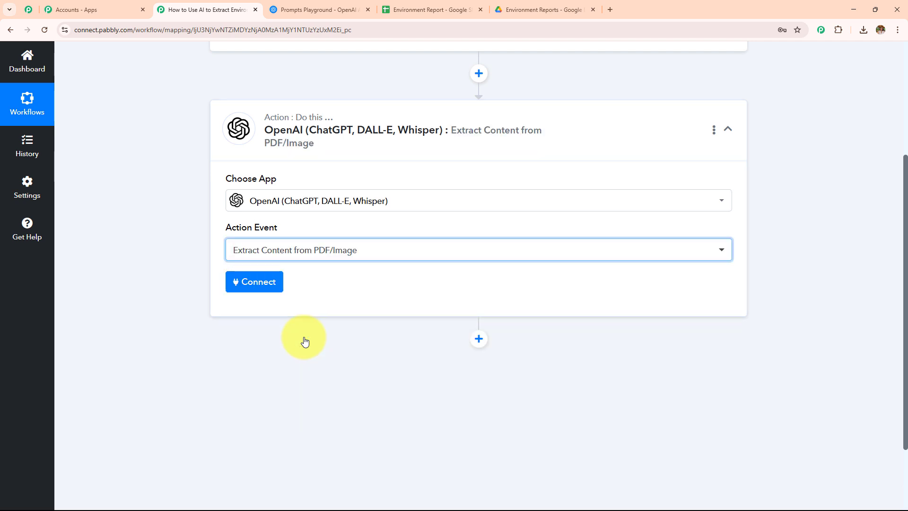
# - Start adding a new OpenAI connection, open the OpenAI API Keys page and close the Prompts Playground page
pyautogui.click(273, 283)
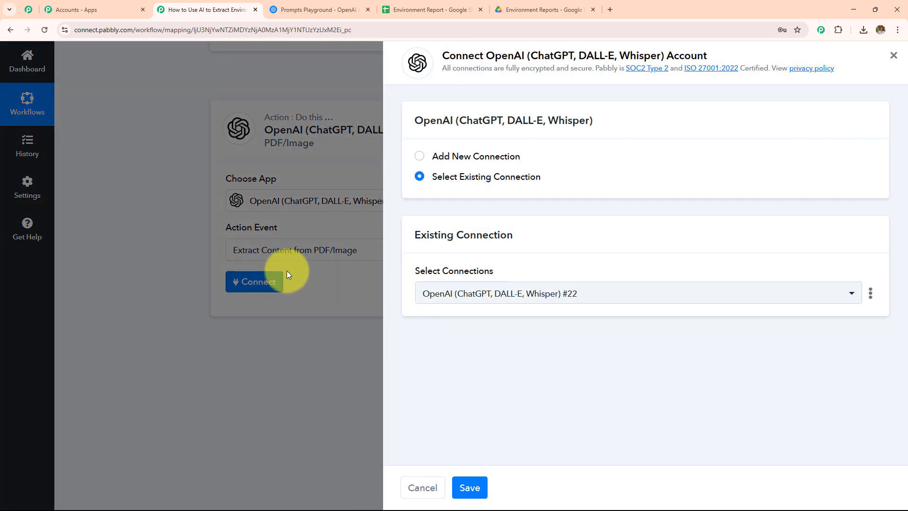
pyautogui.click(419, 156)
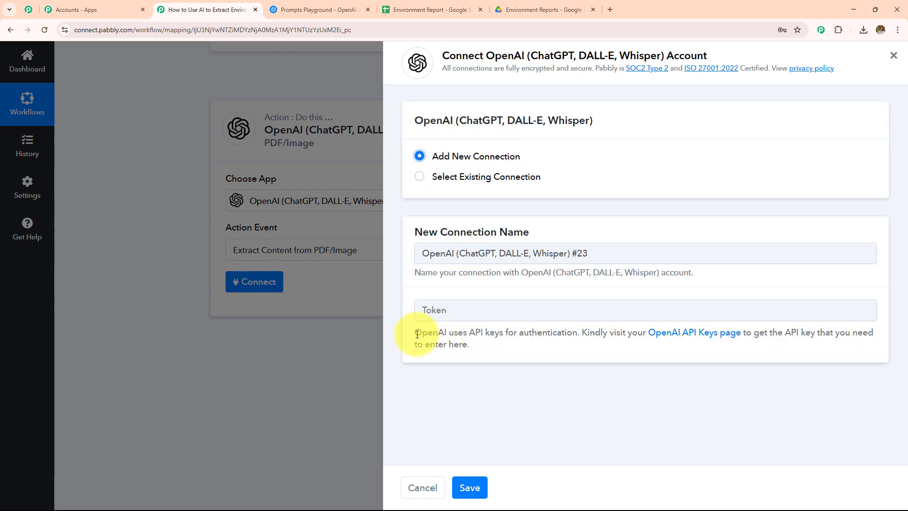
pyautogui.click(672, 338)
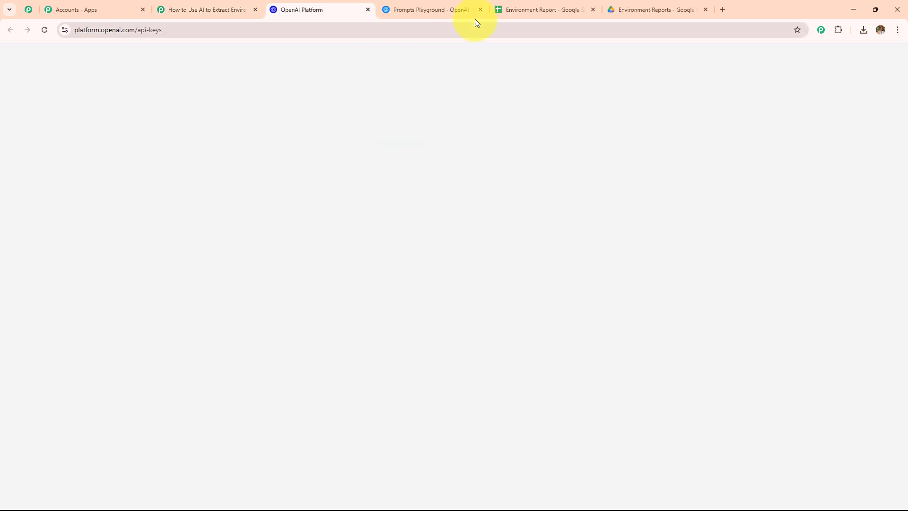
pyautogui.click(480, 10)
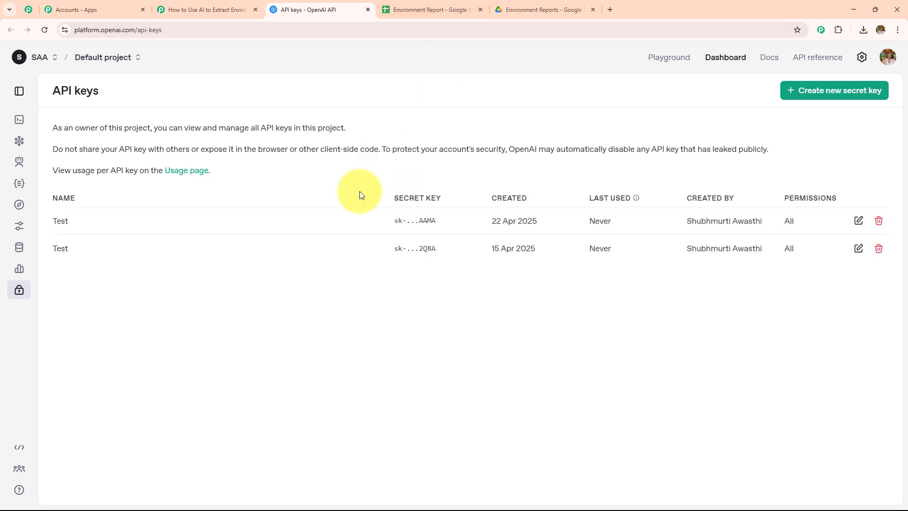
pyautogui.click(812, 100)
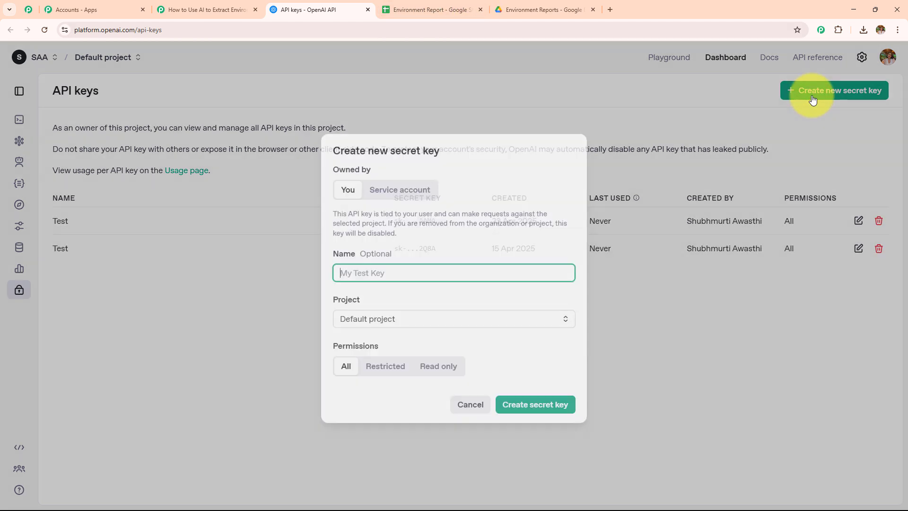
pyautogui.click(445, 265)
pyautogui.click(402, 290)
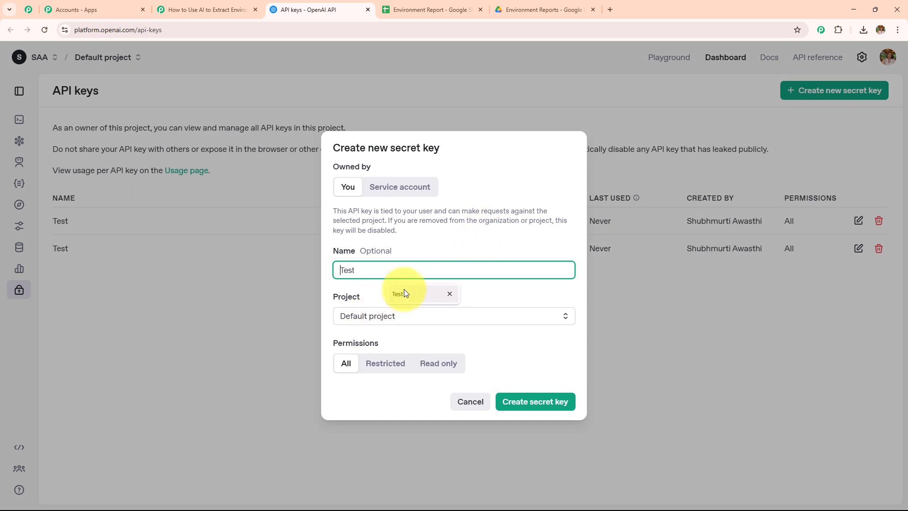
pyautogui.doubleClick(389, 265)
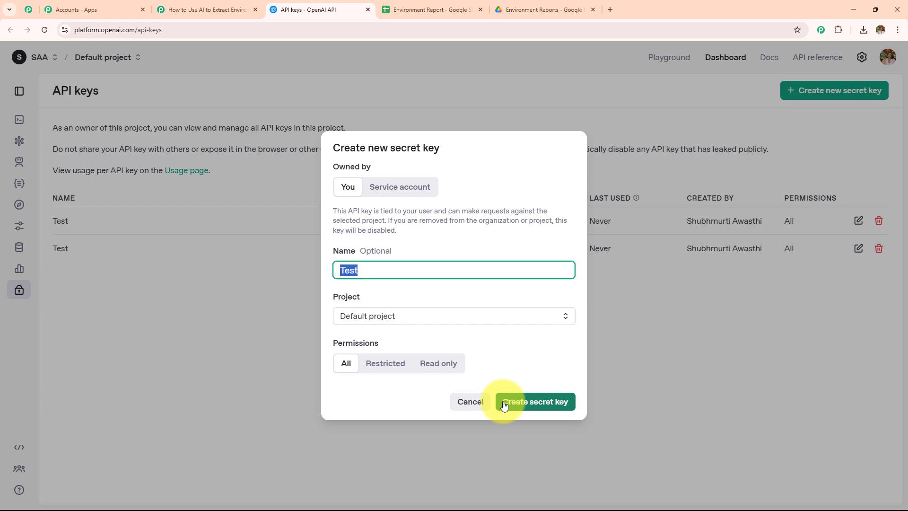
pyautogui.click(750, 320)
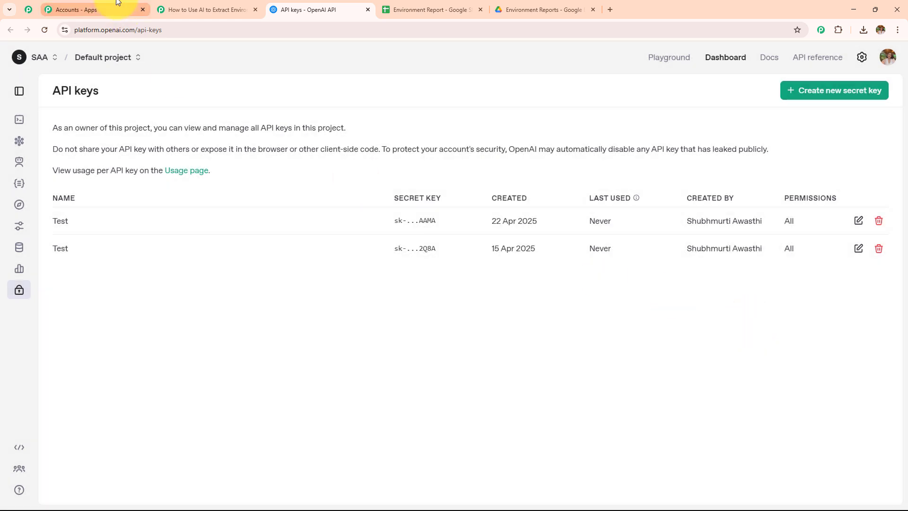
# - Return to the Pabbly Connect workflow and connect the action with the existing connection OpenAI (ChatGPT, DALL-E, Whisper) #22
pyautogui.click(223, 3)
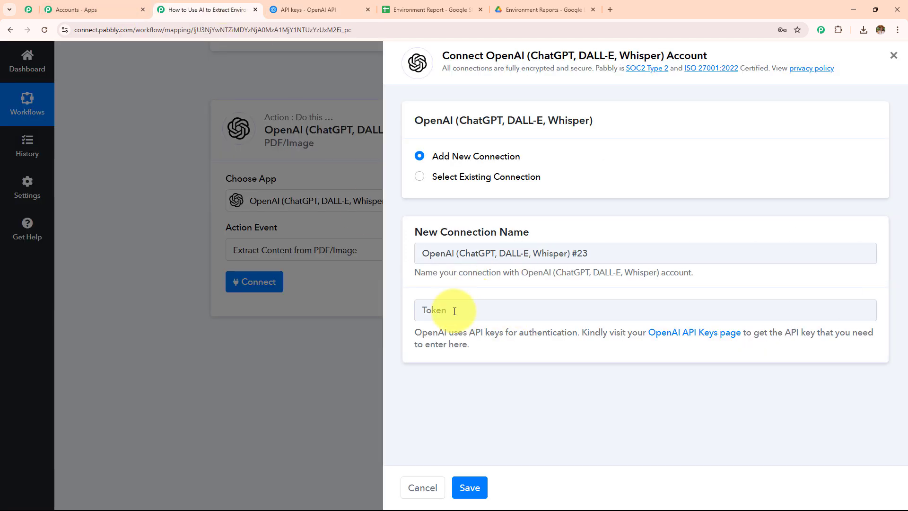
pyautogui.click(421, 178)
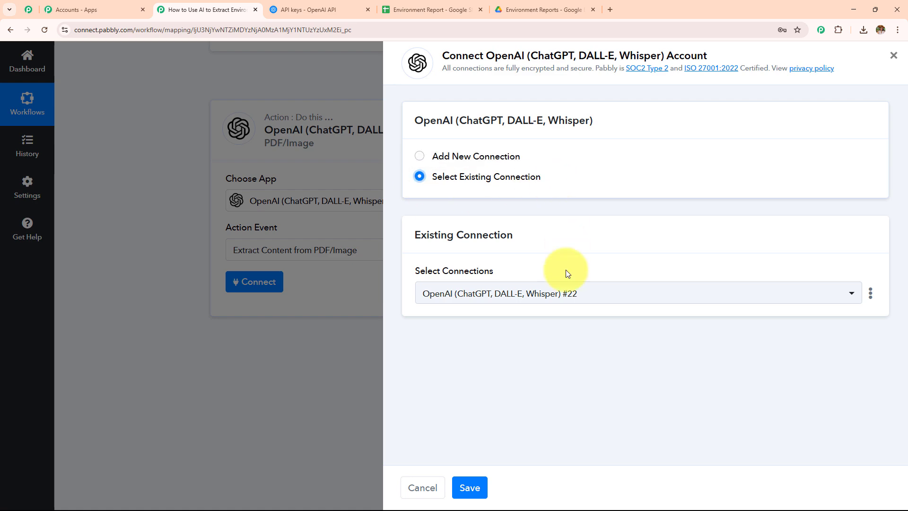
pyautogui.click(470, 488)
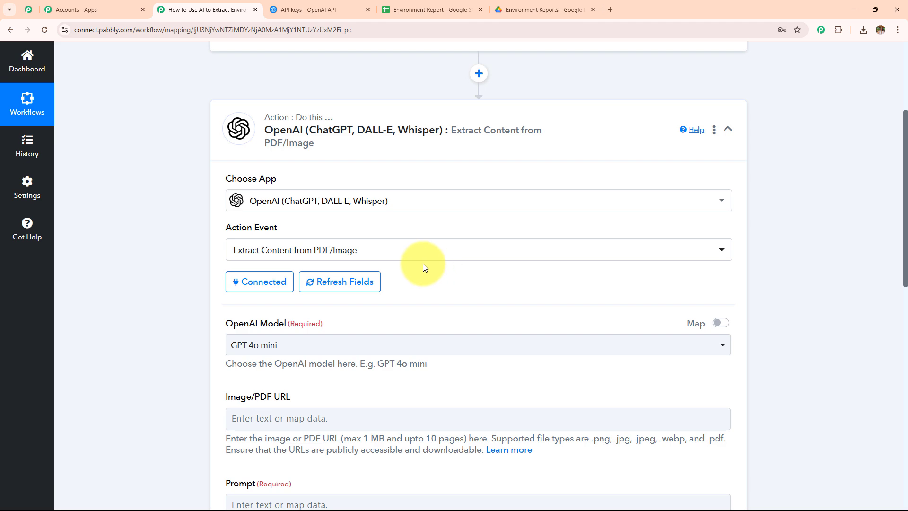
# - Map the OpenAI action's Image/PDF URL to the WebContentLink from the Google Drive: New File in Specific Folder step
pyautogui.scroll(-6, 423, 264)
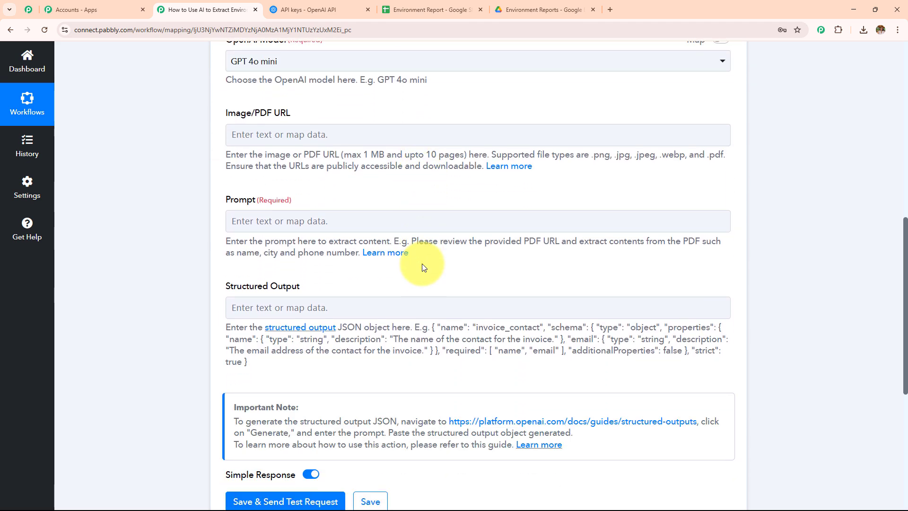
pyautogui.scroll(2, 422, 264)
pyautogui.moveTo(222, 134); pyautogui.dragTo(435, 122)
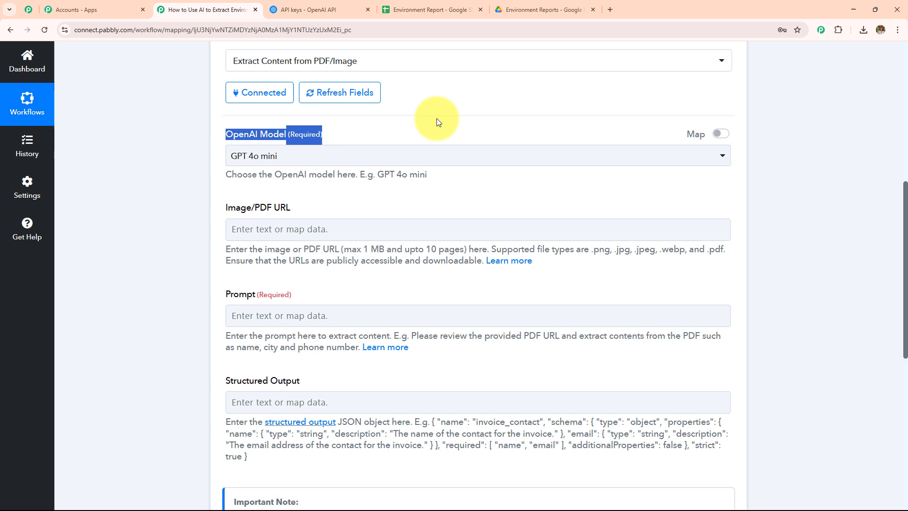
pyautogui.click(433, 161)
pyautogui.click(333, 218)
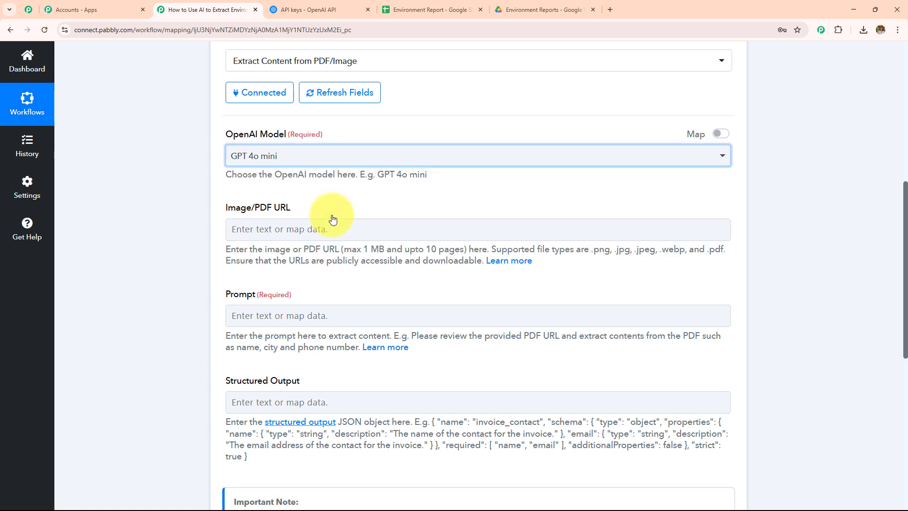
pyautogui.scroll(-1, 332, 218)
pyautogui.click(327, 183)
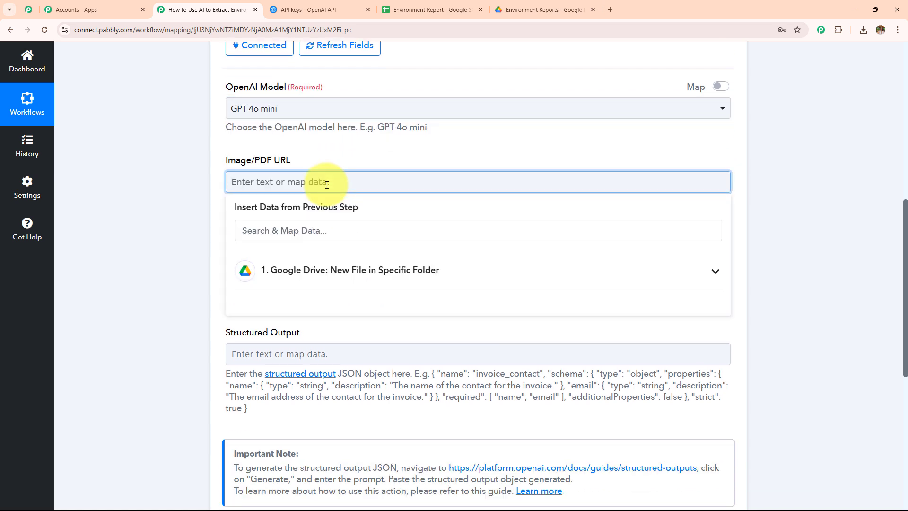
pyautogui.click(345, 284)
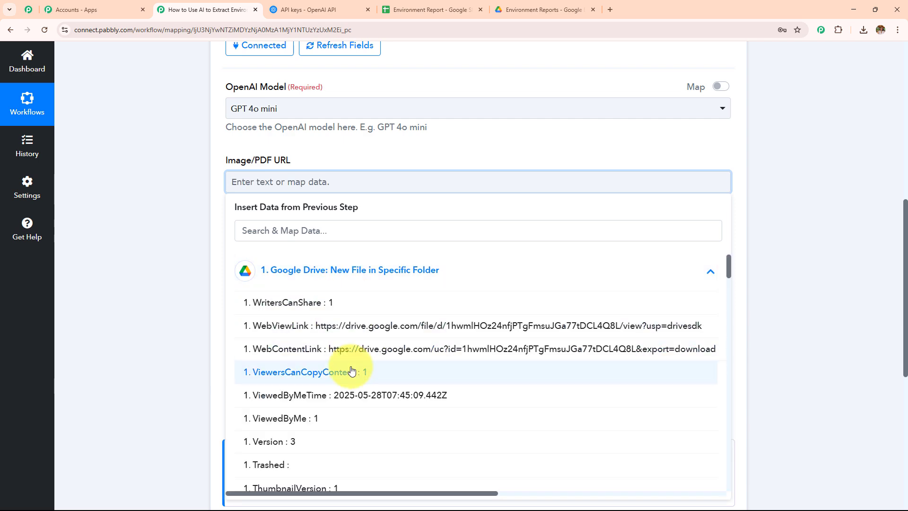
pyautogui.click(410, 348)
pyautogui.click(182, 231)
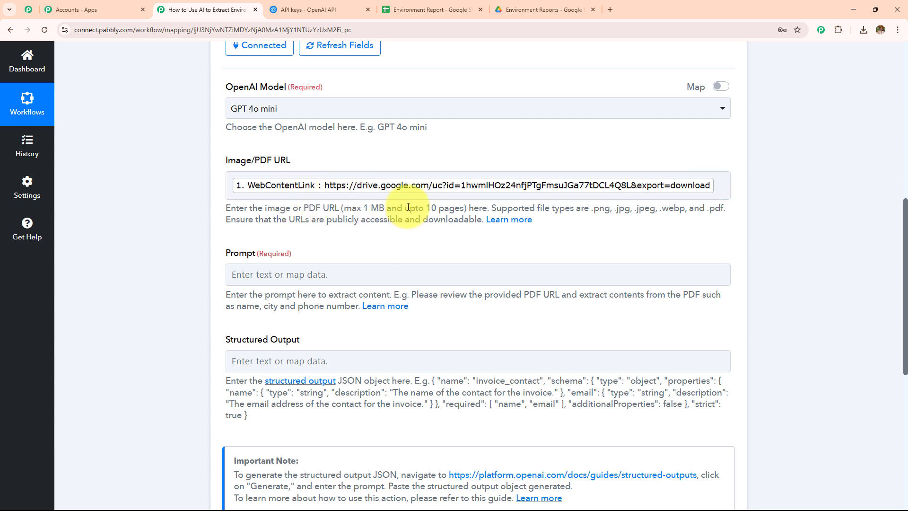
# - Enter a prompt telling an expert data extractor to put the environmental monitoring report's key details into a CSV/Google Sheets-ready table, one row per date and site
pyautogui.scroll(-2, 408, 207)
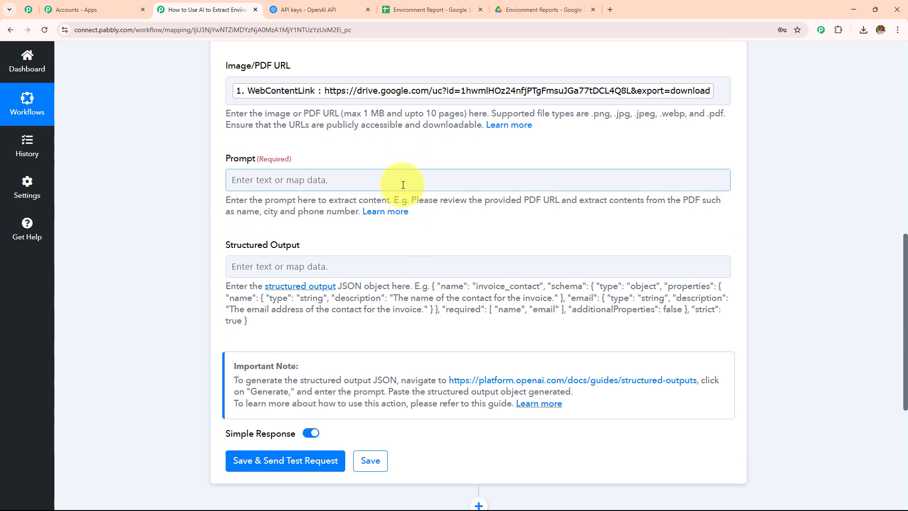
pyautogui.click(403, 185)
pyautogui.write('You are an expert data extractor. Read this environmental monitoring report carefully and extract the following key details into a structured table format (CSV/Google Sheets-ready). Use headers and match them accurately. Extract one row per data entry date and site.')
pyautogui.moveTo(399, 199); pyautogui.dragTo(149, 175)
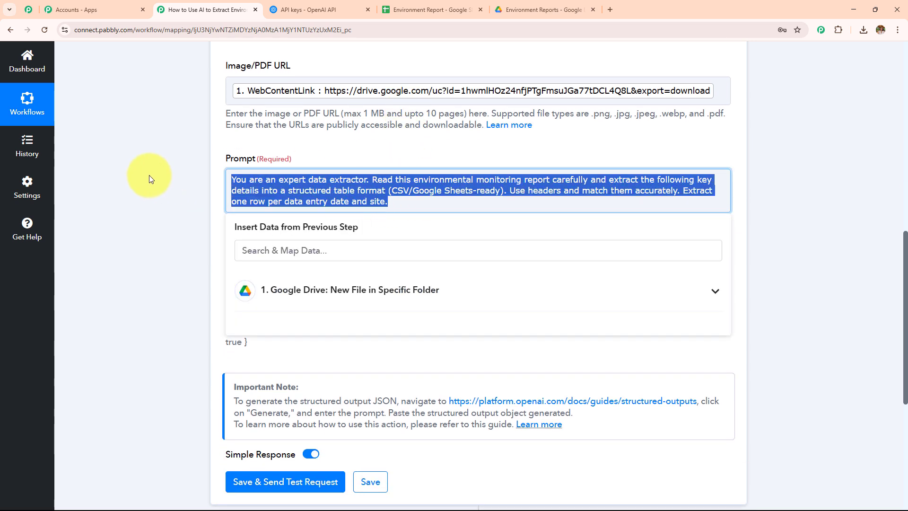
pyautogui.click(173, 204)
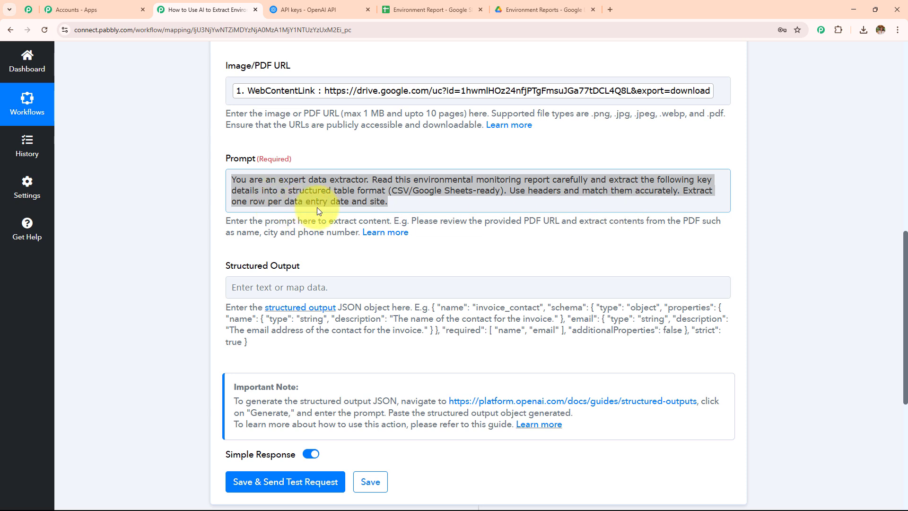
pyautogui.scroll(-2, 320, 249)
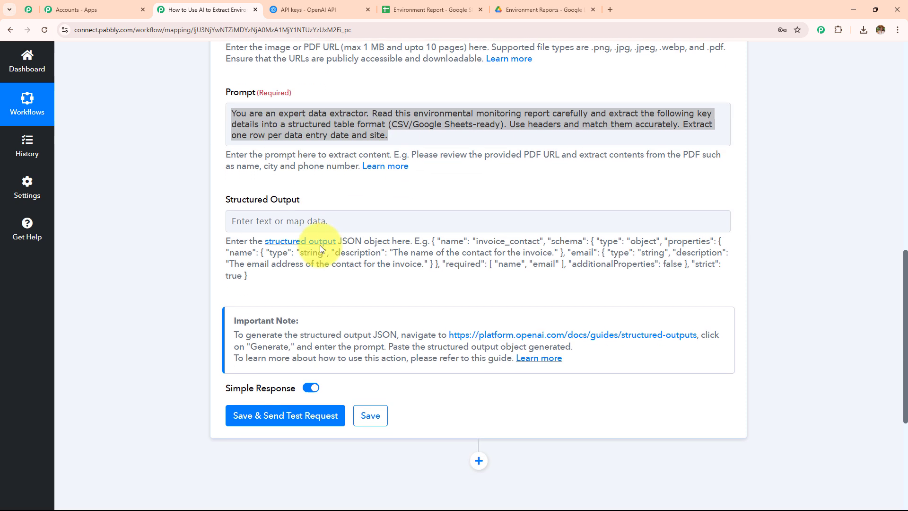
pyautogui.click(403, 113)
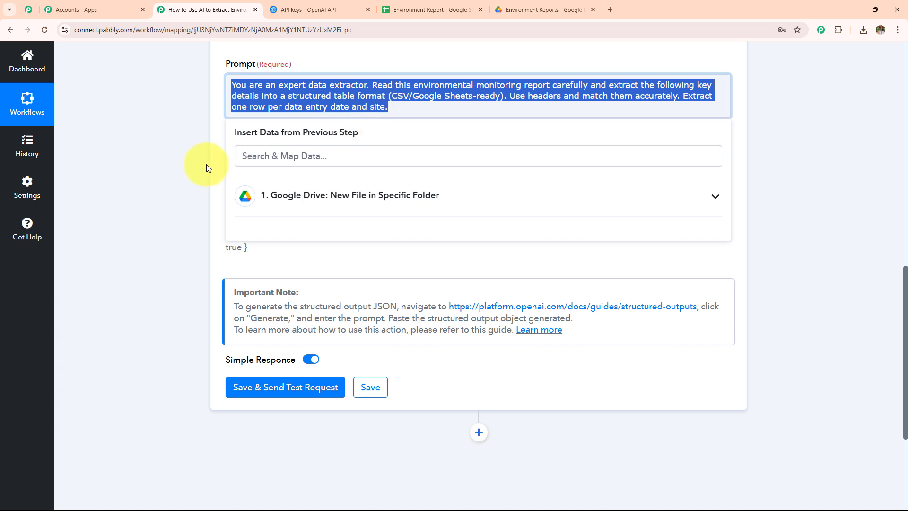
pyautogui.click(191, 166)
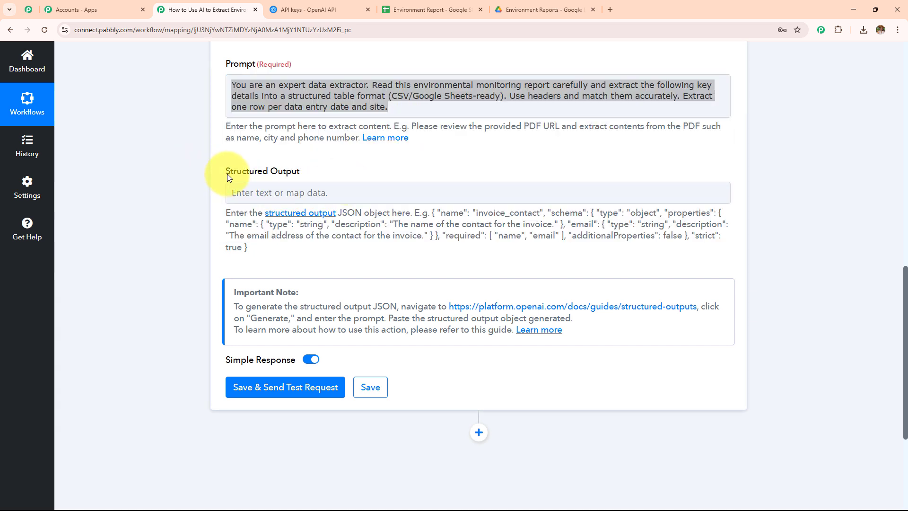
# - Open OpenAI's Structured Outputs guide linked in the action's note and start generating a schema definition
pyautogui.moveTo(227, 172); pyautogui.dragTo(430, 166)
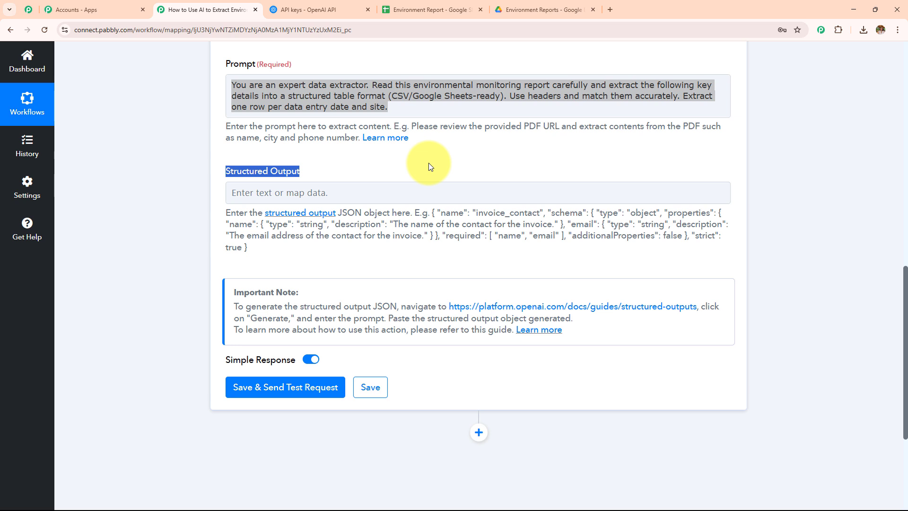
pyautogui.click(505, 313)
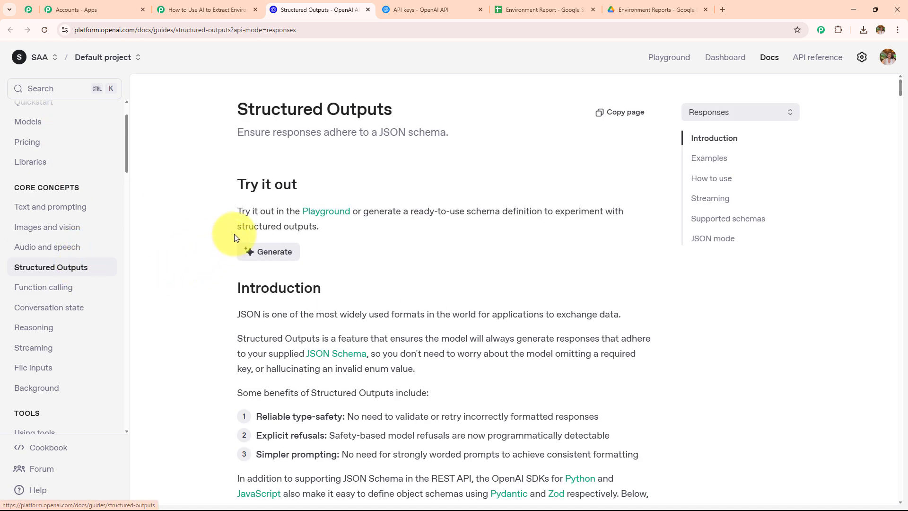
pyautogui.moveTo(236, 210); pyautogui.dragTo(392, 251)
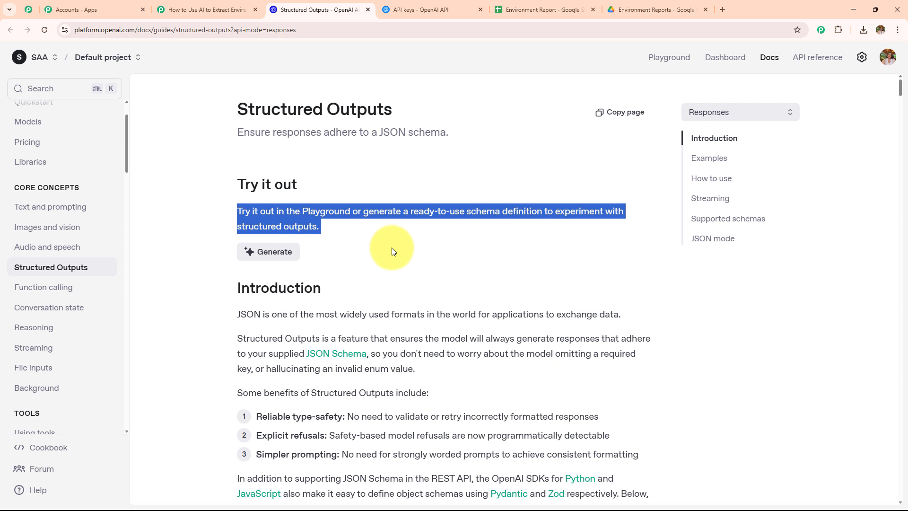
pyautogui.click(286, 254)
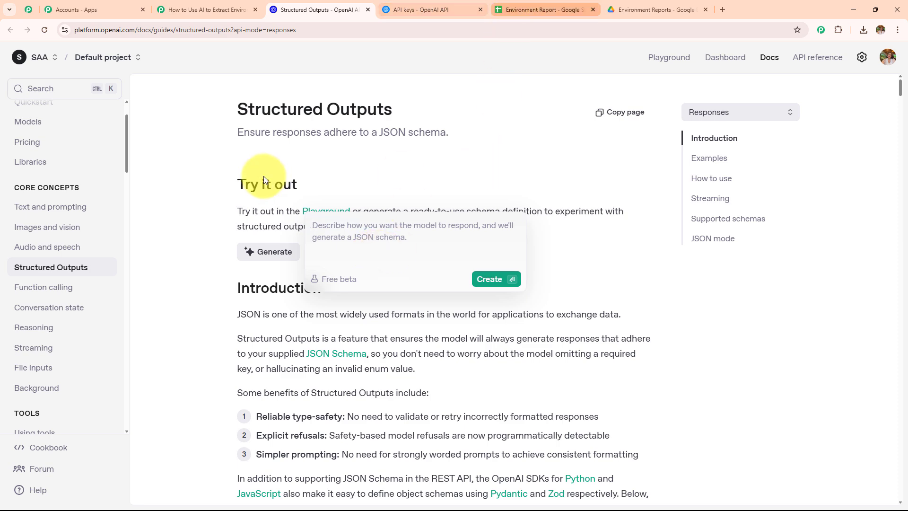
# - Copy the header row from Site Name to SO₂ in the Environment Report sheet and paste it into the schema generator's description
pyautogui.click(543, 9)
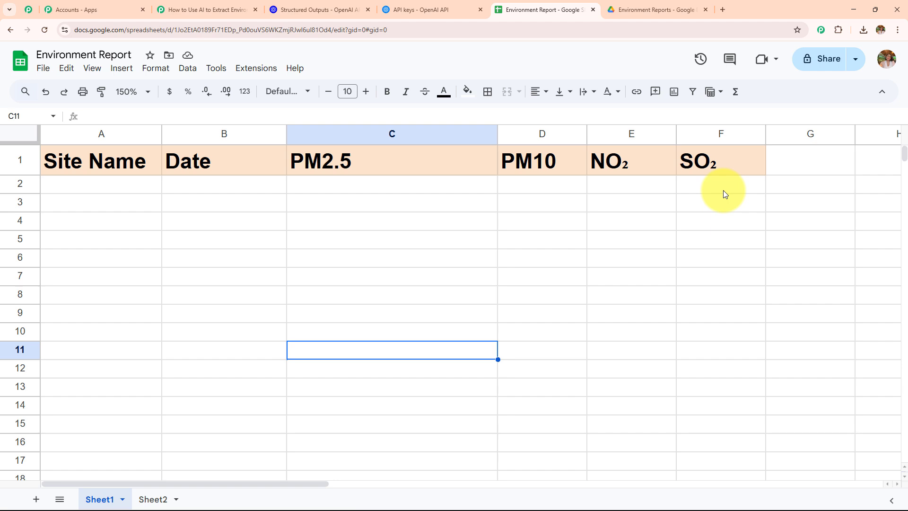
pyautogui.moveTo(737, 166); pyautogui.dragTo(10, 178)
pyautogui.hotkey('ctrl', 'c')
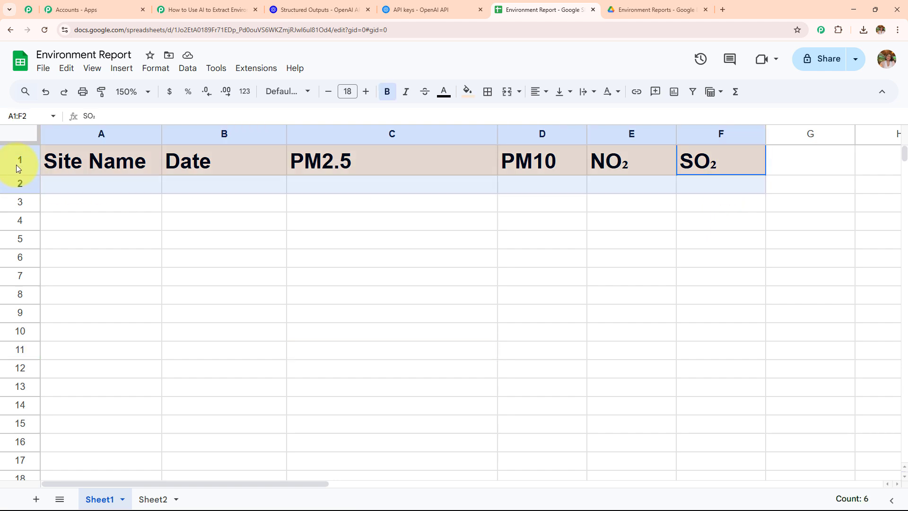
pyautogui.click(302, 9)
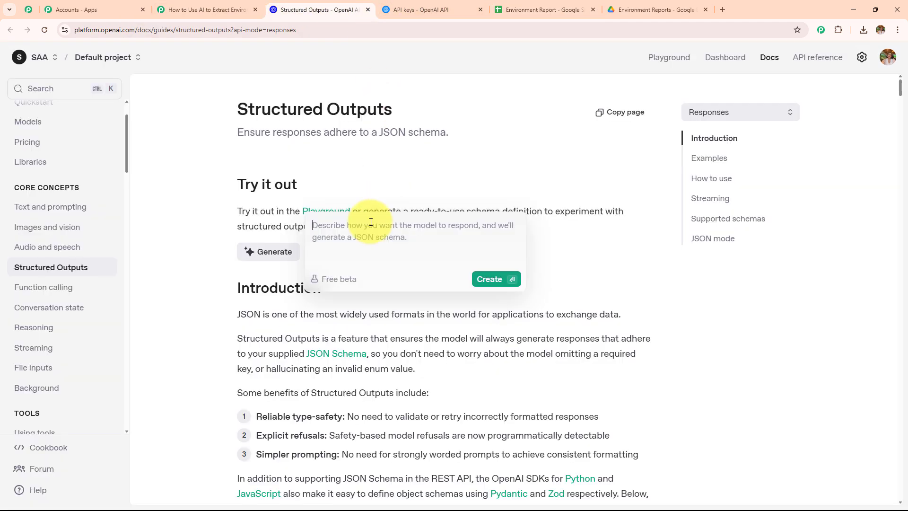
pyautogui.hotkey('ctrl', 'v')
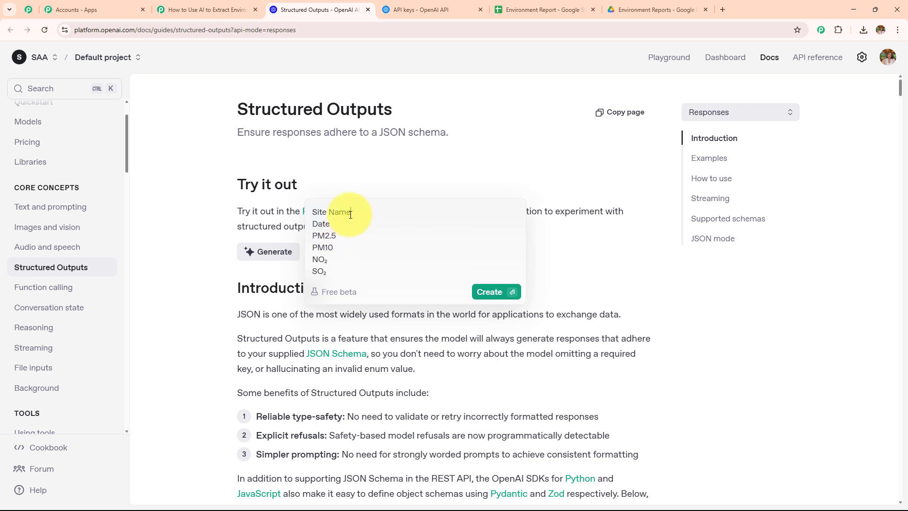
# - Add the lines "Type of text" and "Give me the site name" under Site Name, and matching lines under Date and PM2.5
pyautogui.click(350, 213)
pyautogui.hotkey('shift', 'Return')
pyautogui.write('Ty')
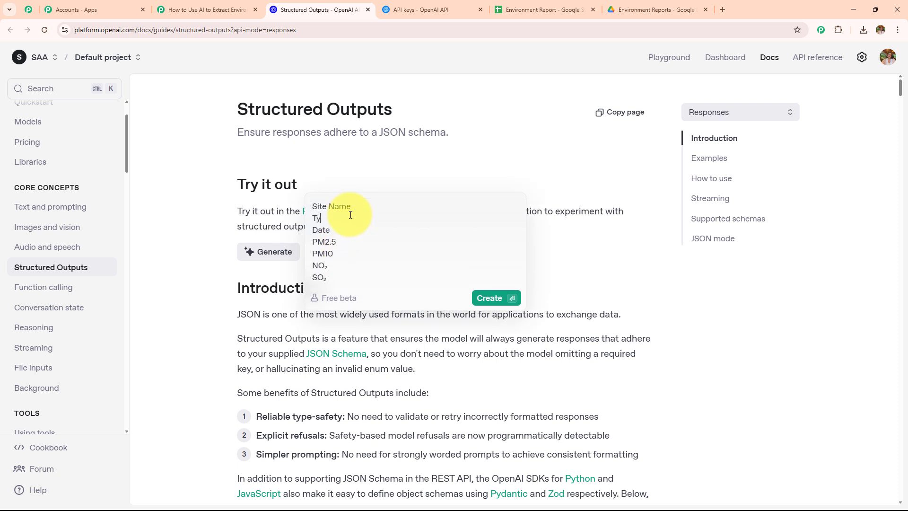
pyautogui.write('pe of text')
pyautogui.press('Return')
pyautogui.write('Give me the site name')
pyautogui.press('Return')
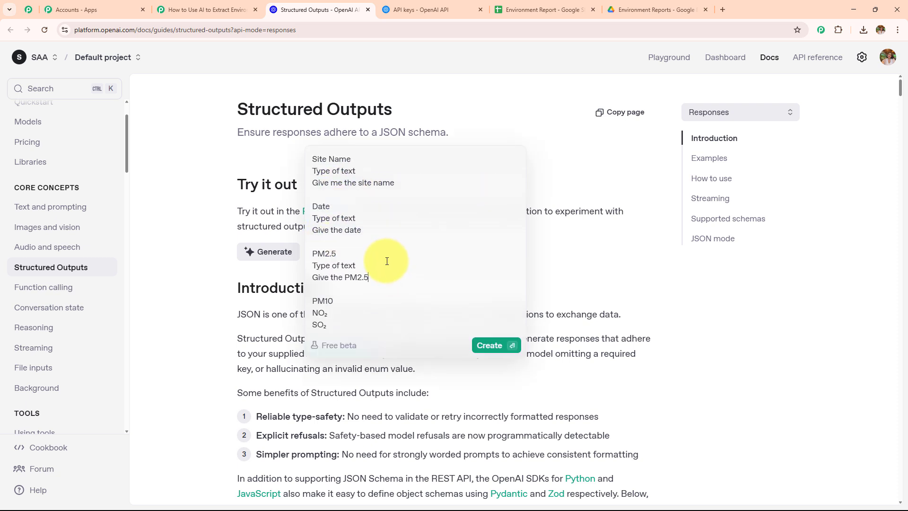
# - Change the date instruction to "Give me the date" and add "Type of text" and "Give the" lines for PM10, NO₂ and SO₂
pyautogui.click(330, 230)
pyautogui.write('me')
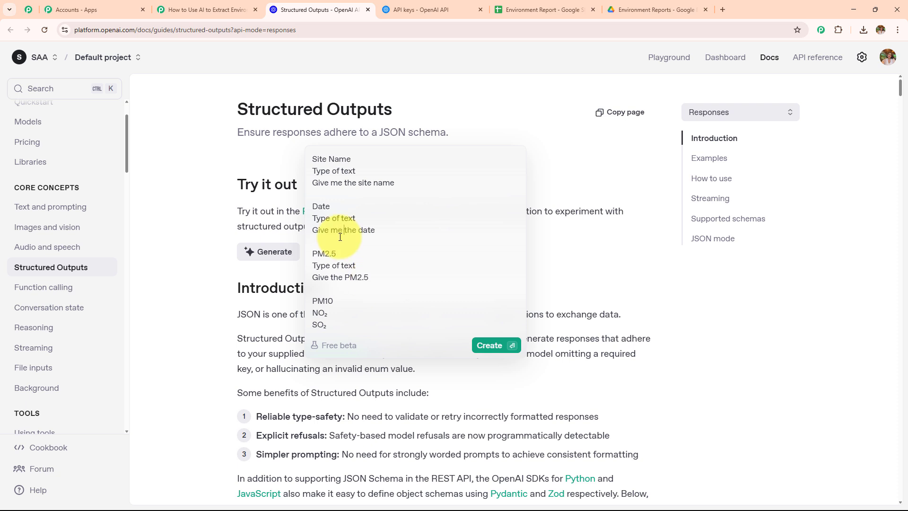
pyautogui.moveTo(367, 278); pyautogui.dragTo(327, 326)
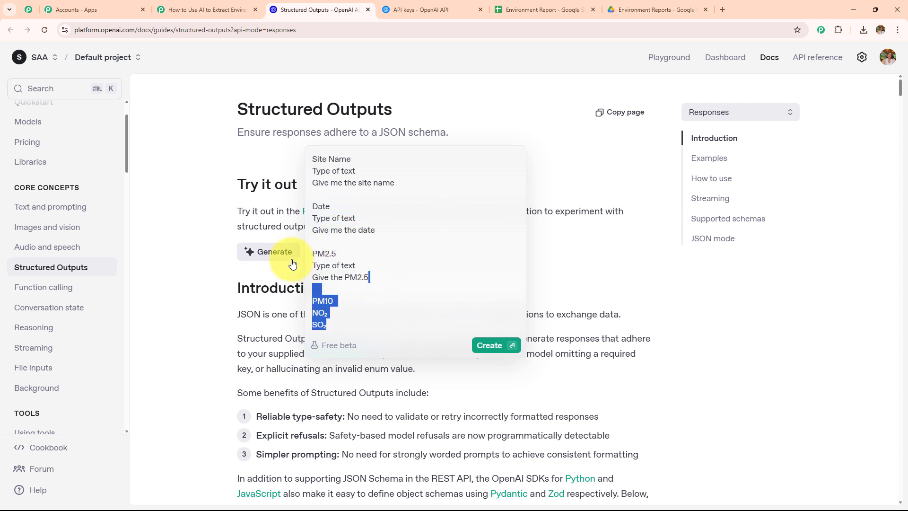
pyautogui.moveTo(293, 262); pyautogui.dragTo(309, 262)
pyautogui.click(340, 299)
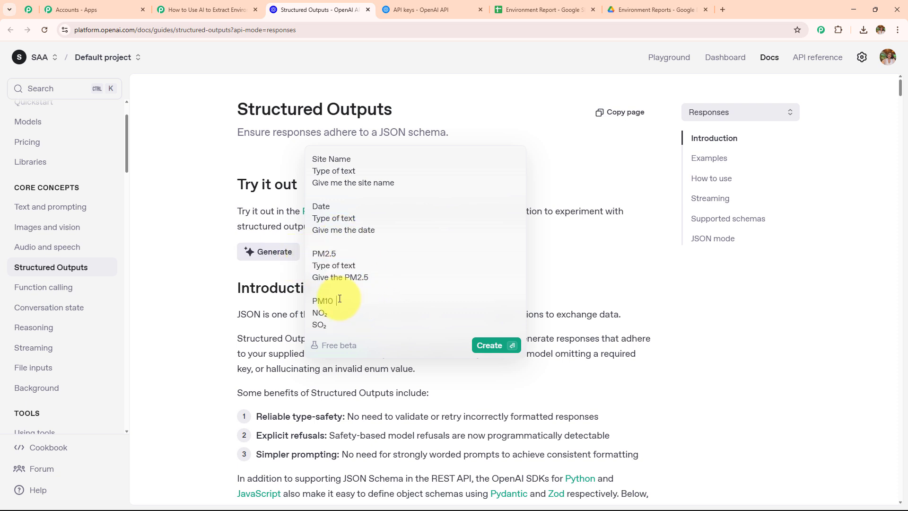
pyautogui.write('Type of text Give the PM10  NO₂ Type of text Give the NO2  SO₂ Type of text Give the SO2')
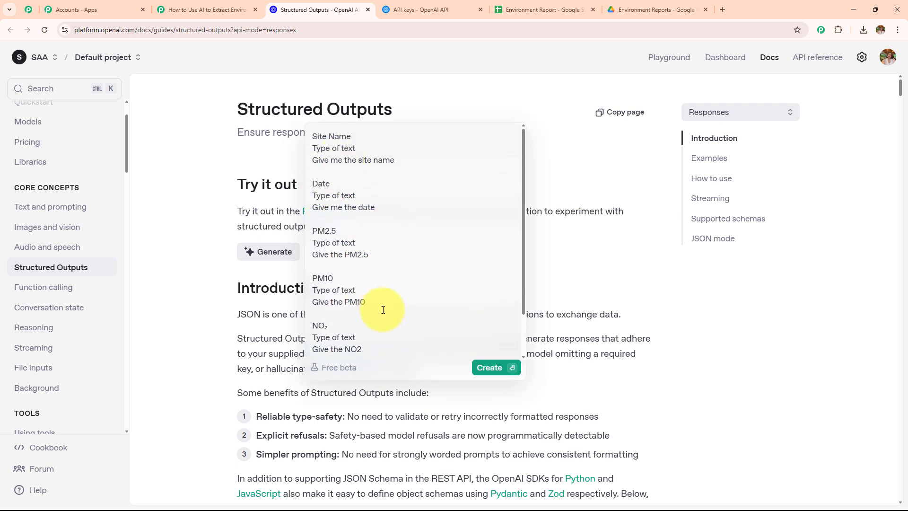
# - Generate the JSON schema from the completed field descriptions and review its properties and required fields
pyautogui.scroll(-1, 388, 266)
pyautogui.scroll(-1, 387, 266)
pyautogui.scroll(2, 389, 265)
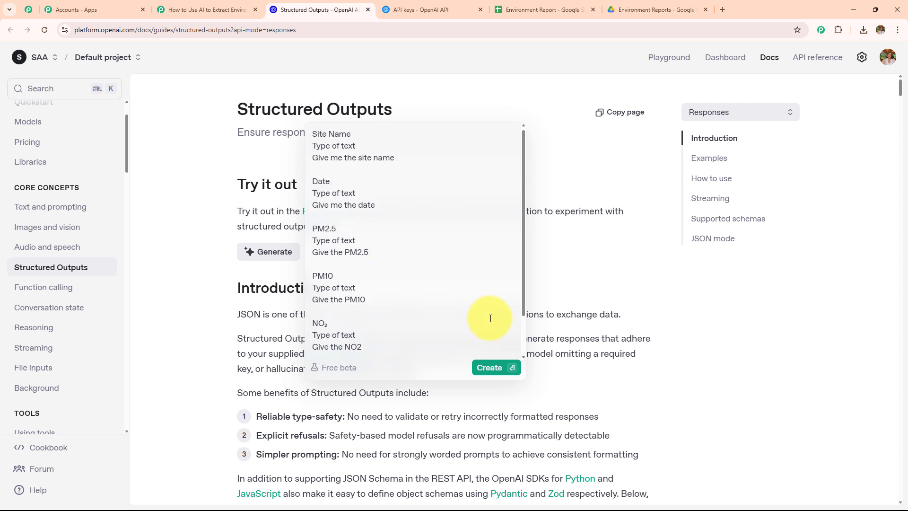
pyautogui.click(486, 367)
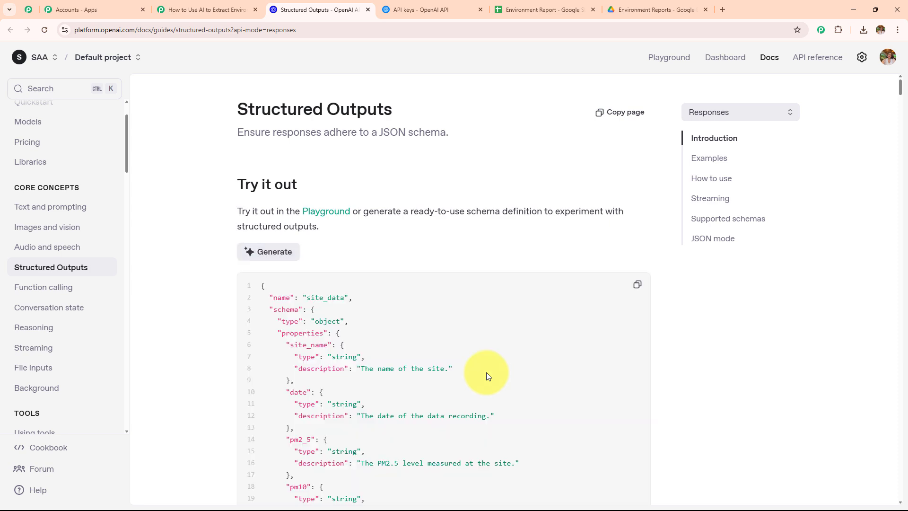
pyautogui.scroll(-10, 480, 359)
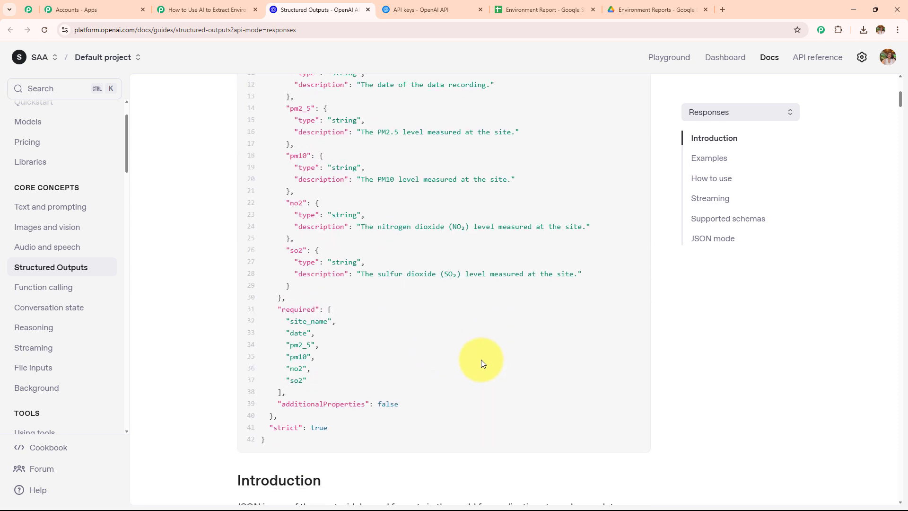
pyautogui.scroll(8, 480, 360)
pyautogui.scroll(2, 481, 359)
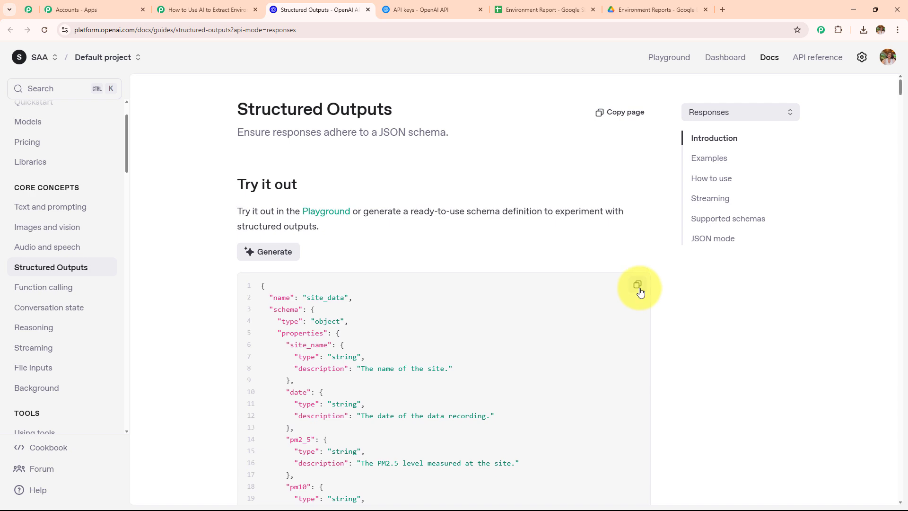
# - Copy the generated site_data JSON schema and paste it into the Structured Output field of the Pabbly Connect OpenAI action
pyautogui.click(640, 292)
pyautogui.scroll(-3, 445, 273)
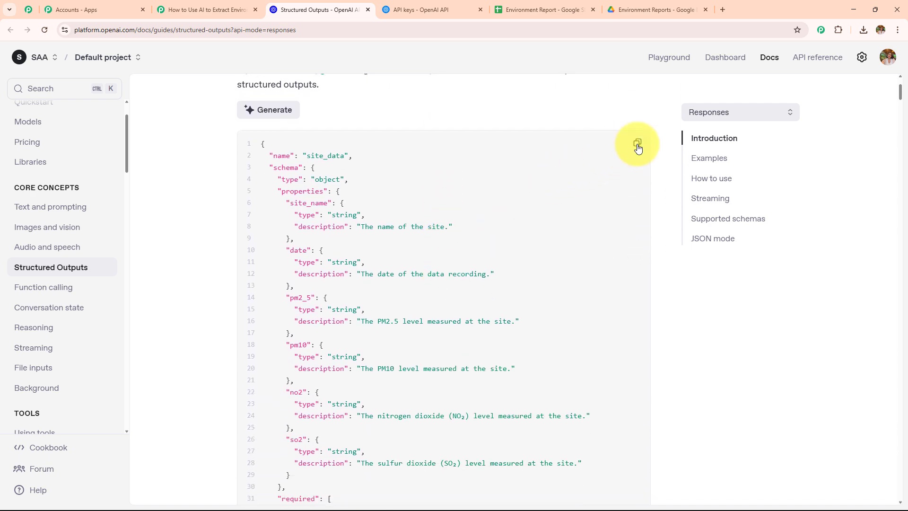
pyautogui.click(637, 144)
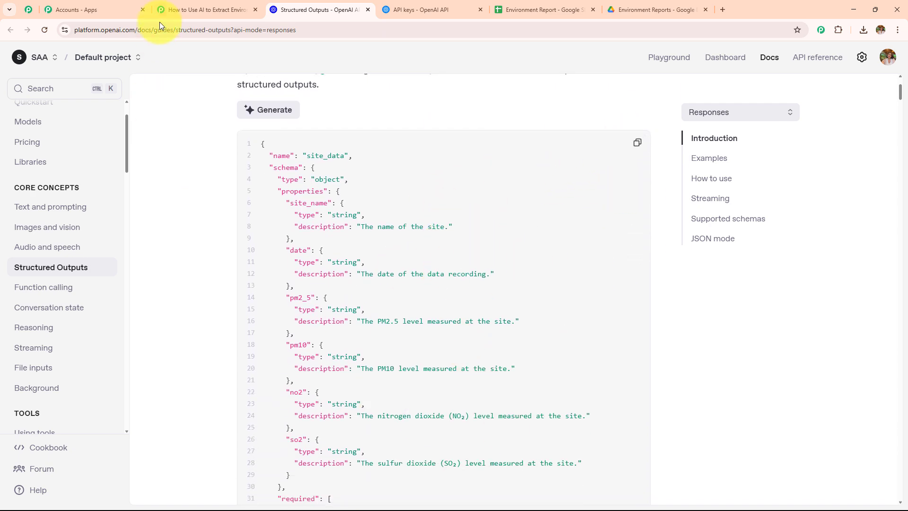
pyautogui.click(198, 10)
pyautogui.click(266, 193)
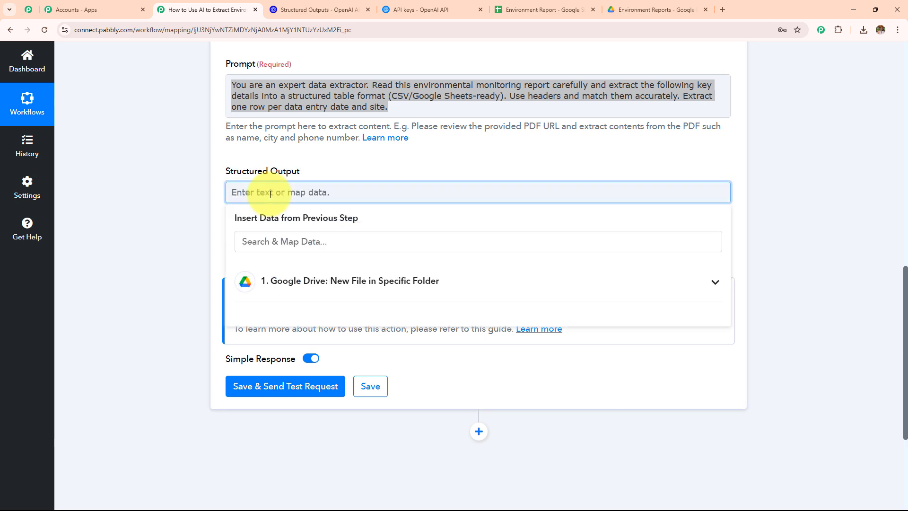
pyautogui.hotkey('ctrl', 'v')
pyautogui.scroll(5, 205, 258)
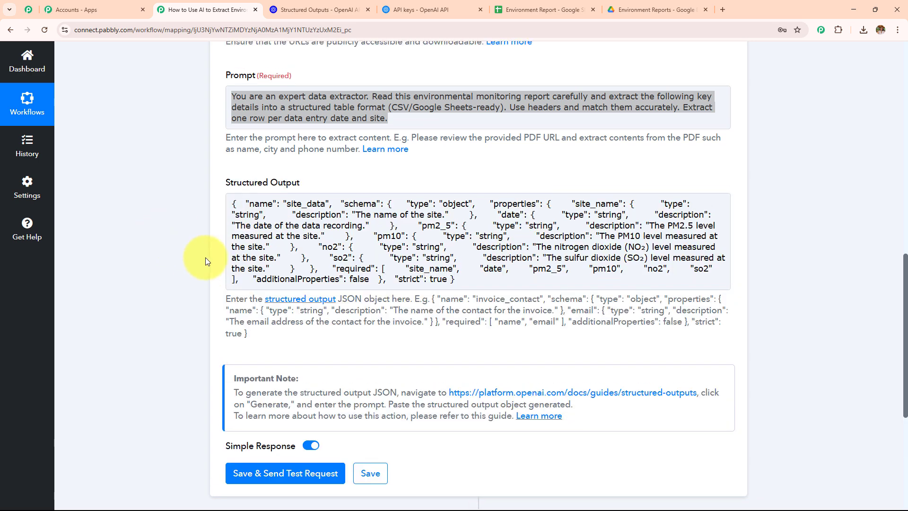
pyautogui.scroll(2, 206, 261)
pyautogui.scroll(-10, 293, 260)
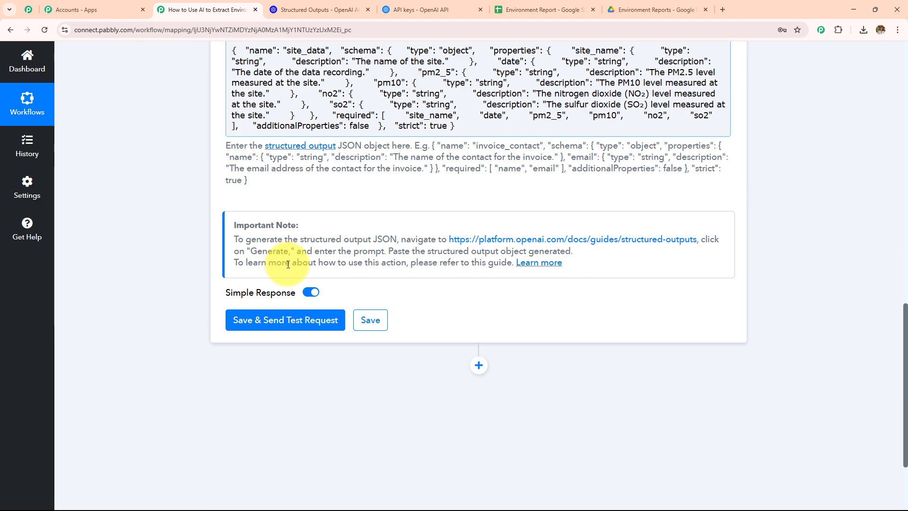
# - Save the OpenAI action, send a test request, and check the returned Site Name and Date values
pyautogui.click(284, 320)
pyautogui.scroll(-3, 316, 243)
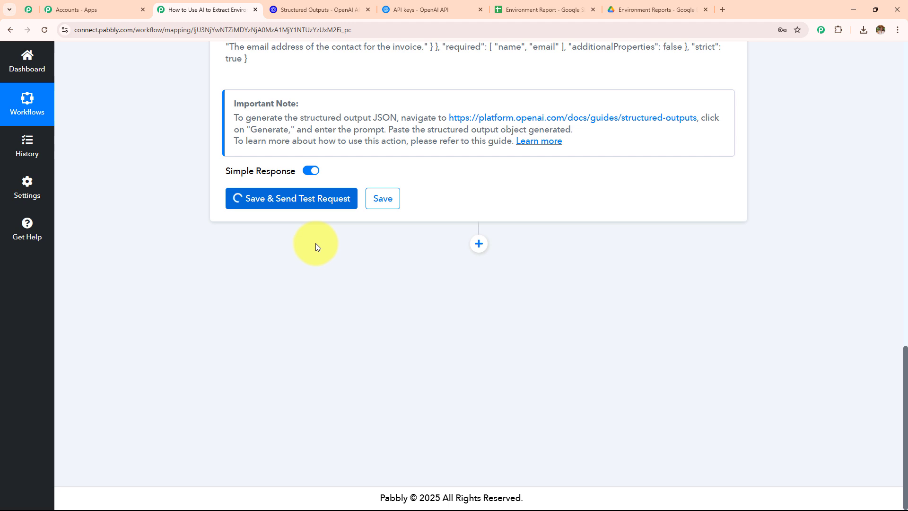
pyautogui.tripleClick(271, 230)
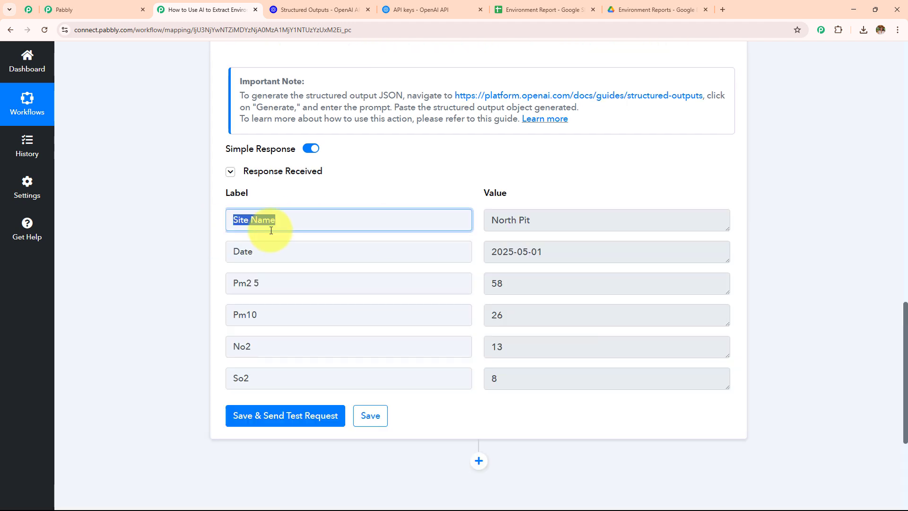
pyautogui.tripleClick(547, 227)
pyautogui.tripleClick(279, 251)
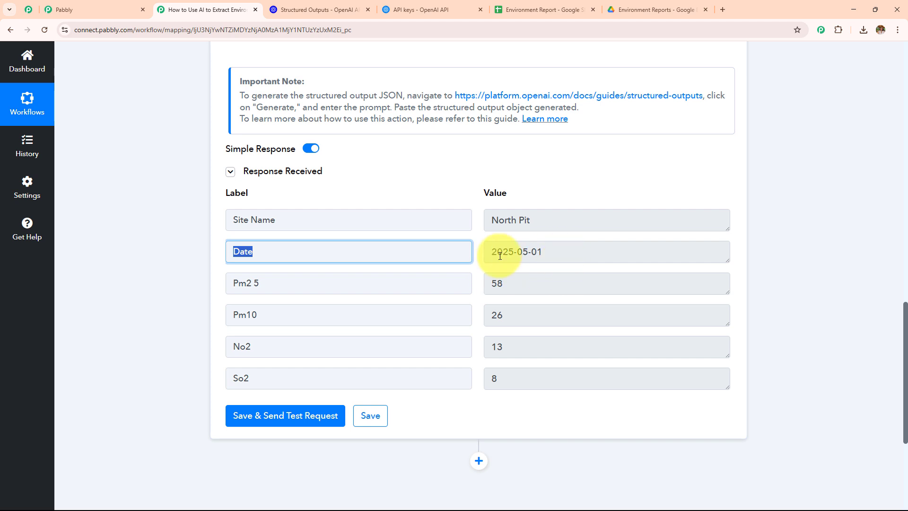
pyautogui.tripleClick(499, 255)
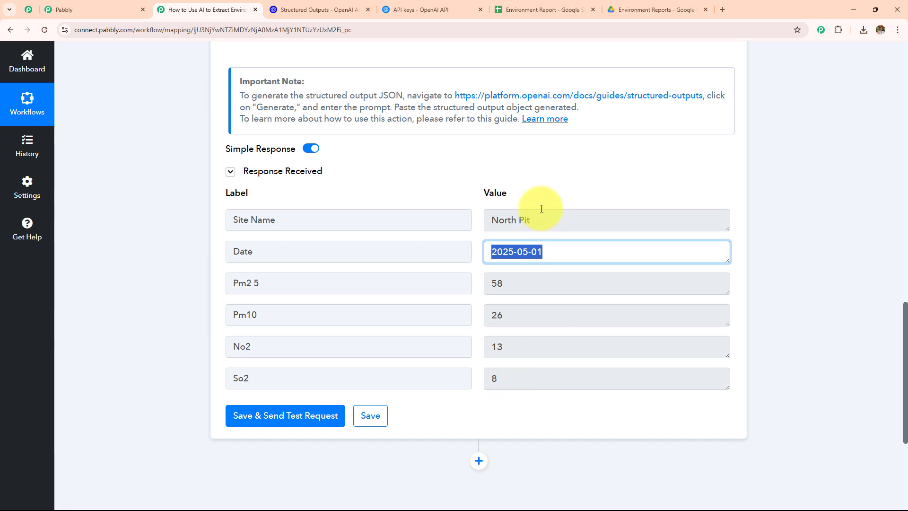
# - Compare the extracted site name and date with the Site Name and Monitoring Period in the air quality report PDF in Google Drive
pyautogui.click(653, 10)
pyautogui.doubleClick(208, 232)
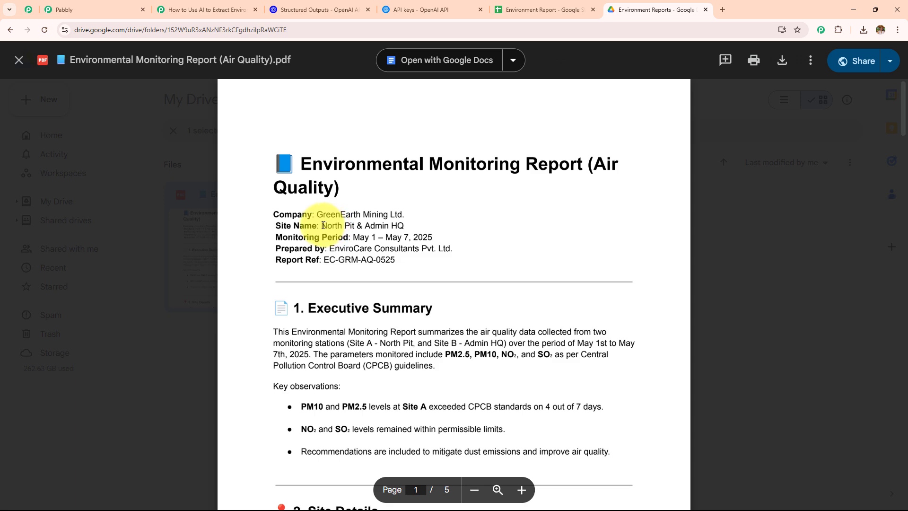
pyautogui.moveTo(321, 226); pyautogui.dragTo(434, 226)
pyautogui.click(205, 9)
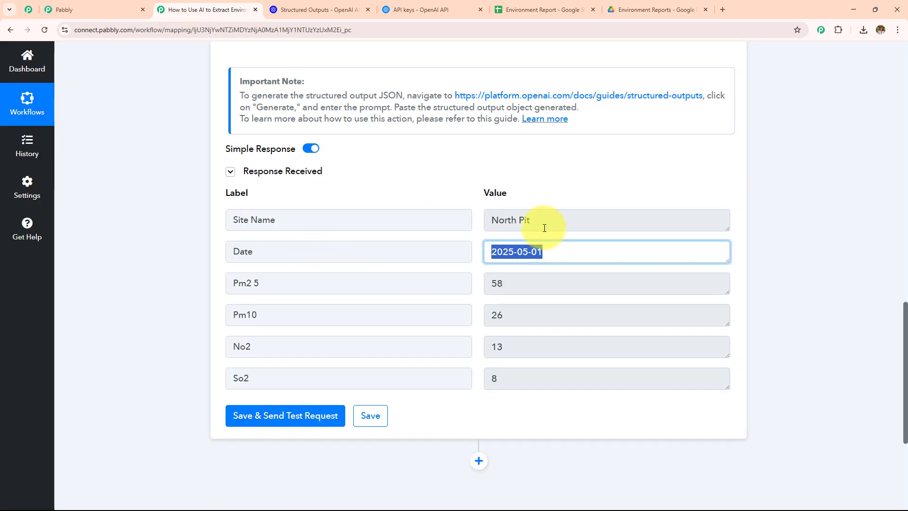
pyautogui.moveTo(543, 222); pyautogui.dragTo(299, 251)
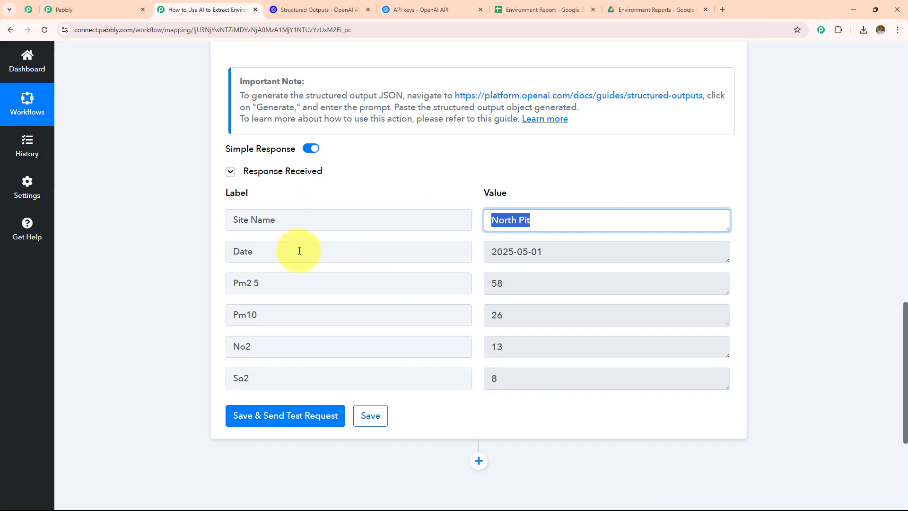
pyautogui.click(630, 7)
pyautogui.moveTo(353, 237); pyautogui.dragTo(433, 236)
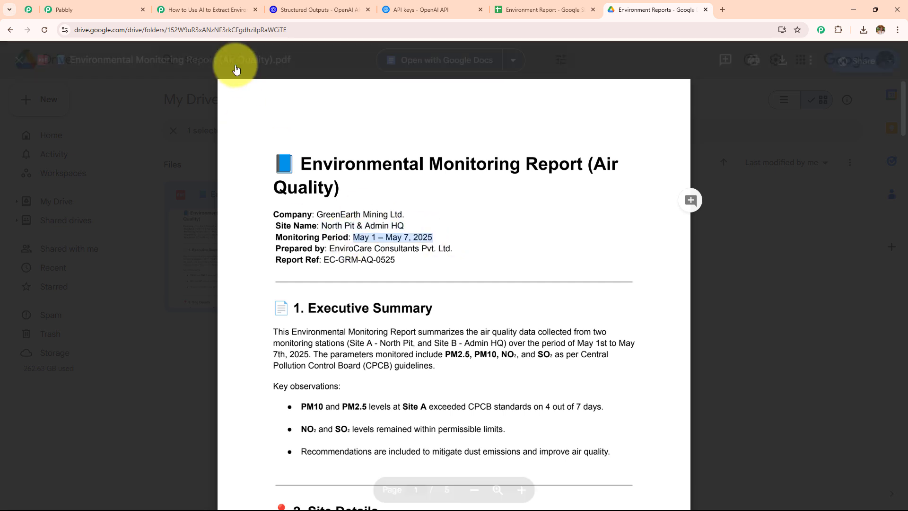
pyautogui.click(208, 4)
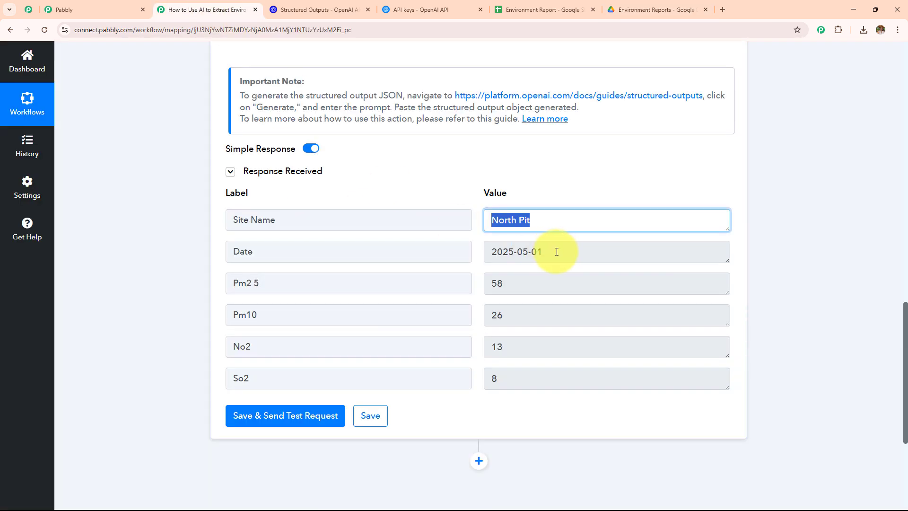
pyautogui.moveTo(557, 251); pyautogui.dragTo(482, 274)
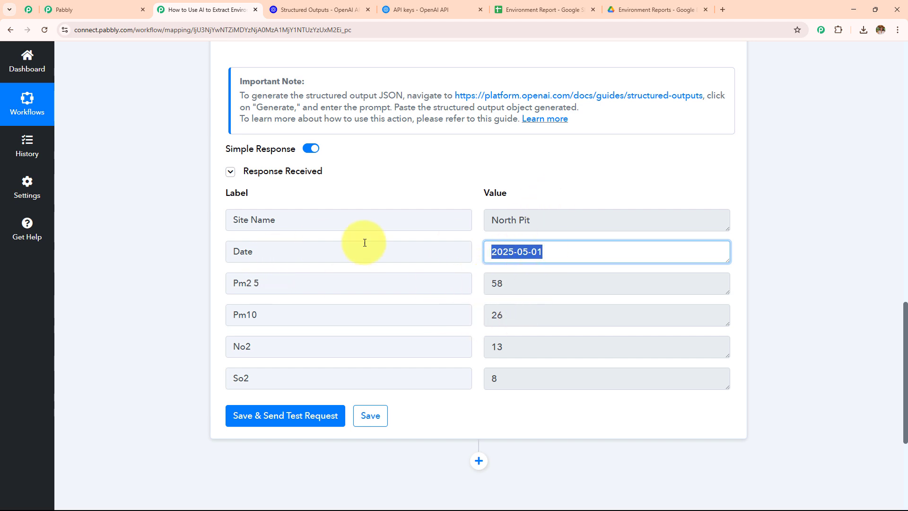
pyautogui.click(619, 10)
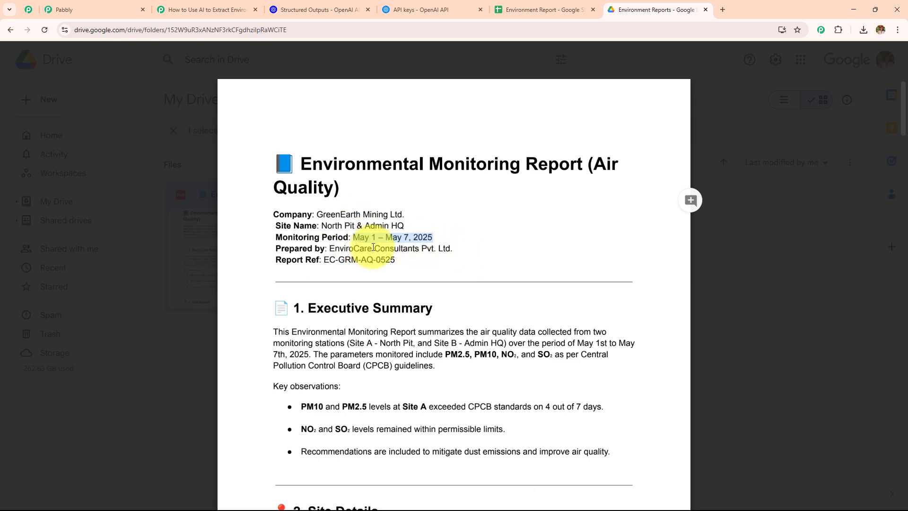
pyautogui.scroll(-3, 373, 248)
pyautogui.scroll(-5, 373, 247)
pyautogui.click(217, 10)
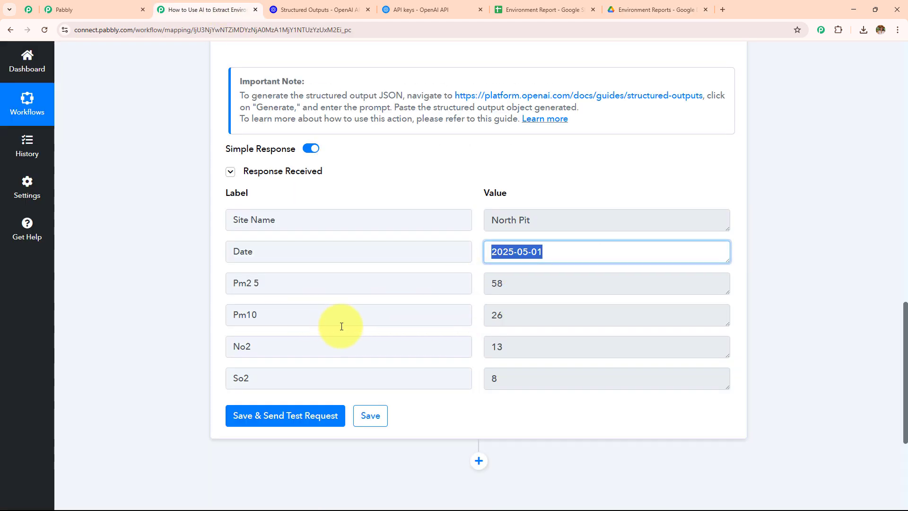
# - Add a Google Sheets action with the Add New Row event and connect it through the existing Google Sheets #36 connection
pyautogui.scroll(-3, 393, 340)
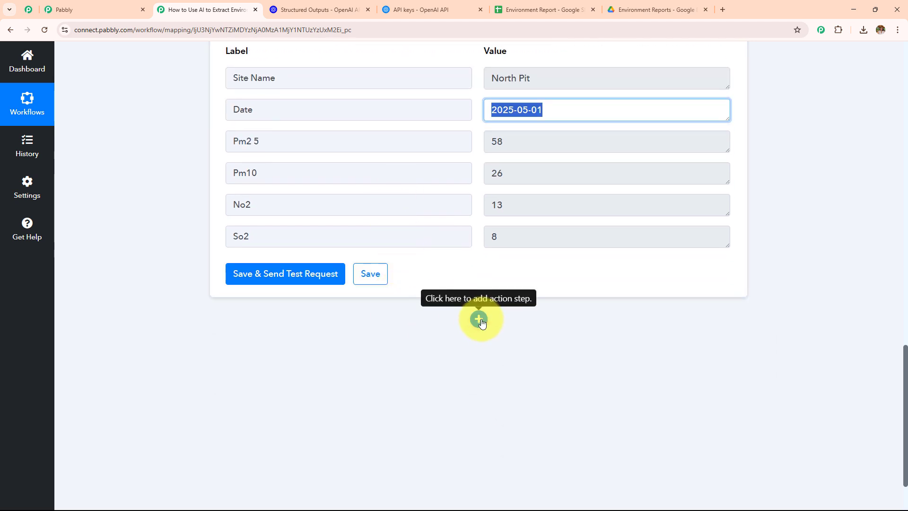
pyautogui.click(479, 320)
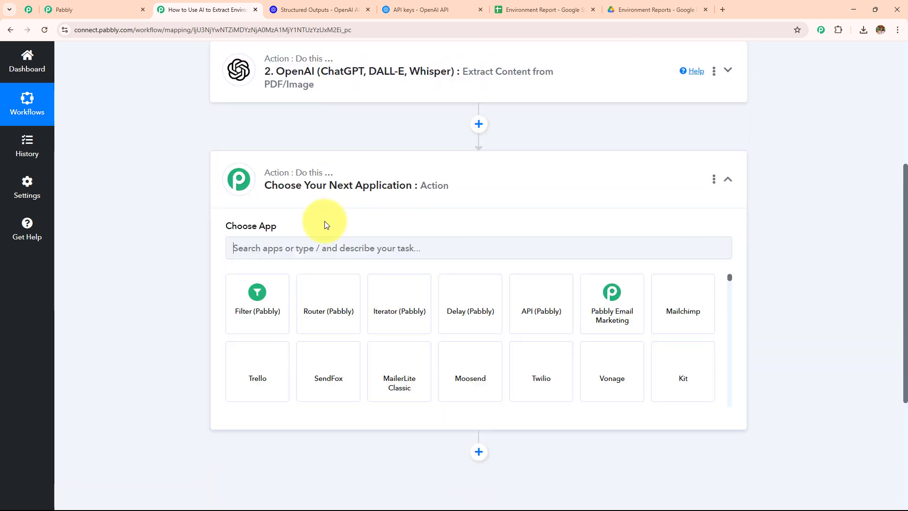
pyautogui.write('G')
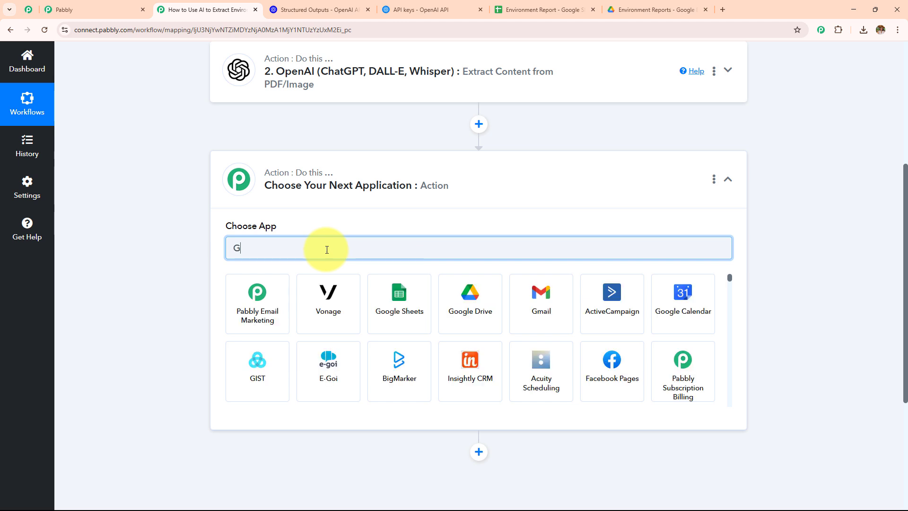
pyautogui.write('oog')
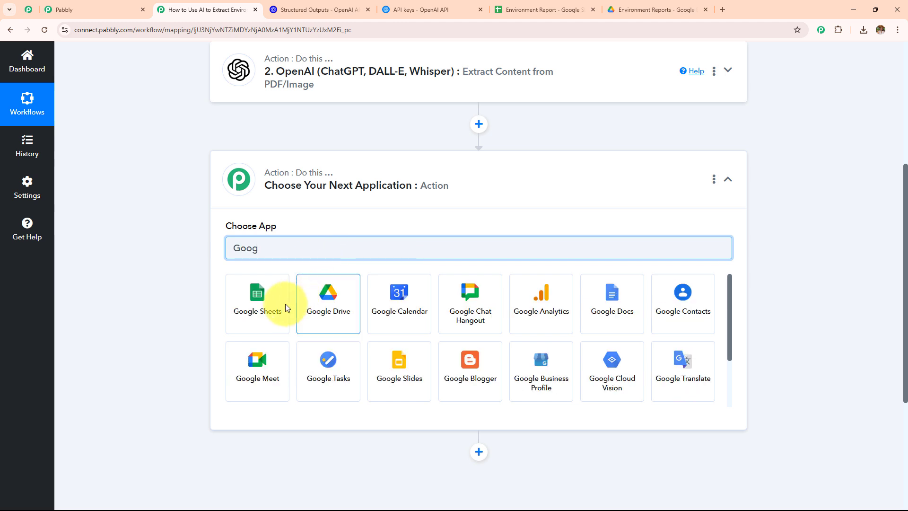
pyautogui.click(281, 307)
pyautogui.click(279, 303)
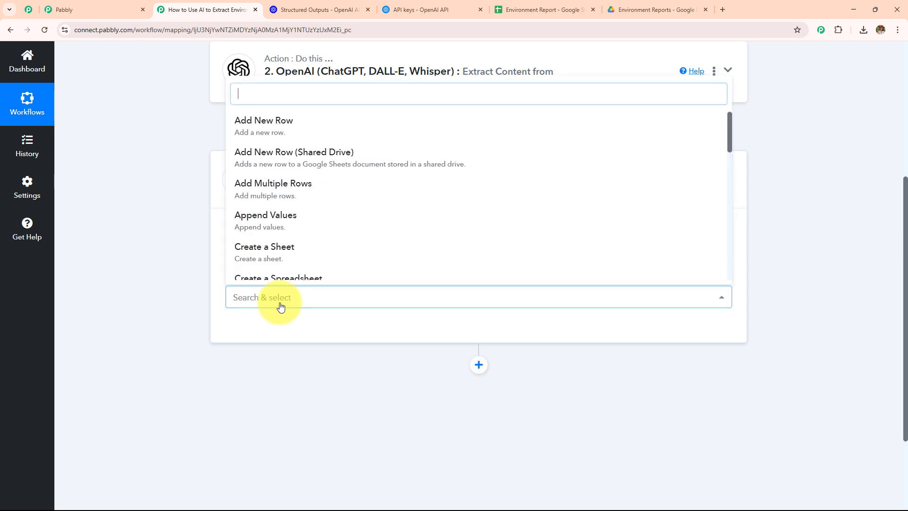
pyautogui.click(270, 136)
pyautogui.click(261, 330)
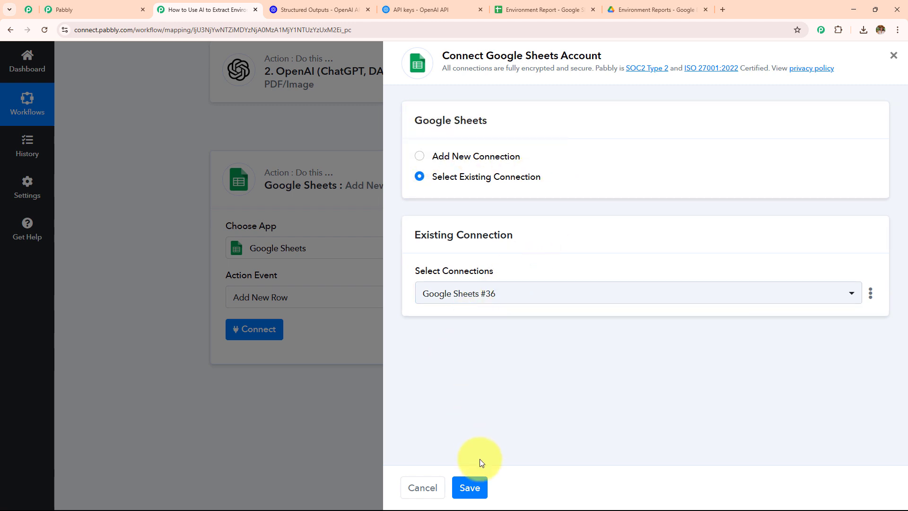
pyautogui.click(473, 487)
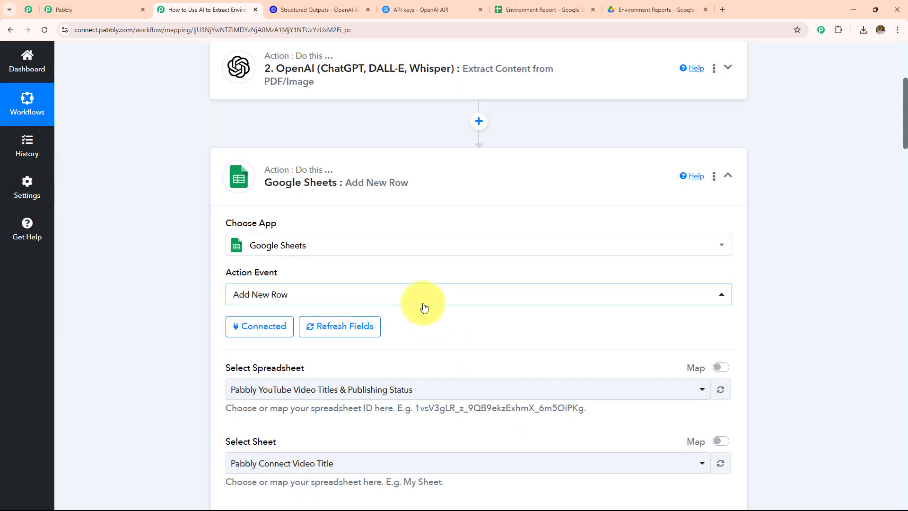
# - Check the target spreadsheet in Google Sheets and select Environment Report as the spreadsheet for the Add New Row action
pyautogui.scroll(-5, 424, 306)
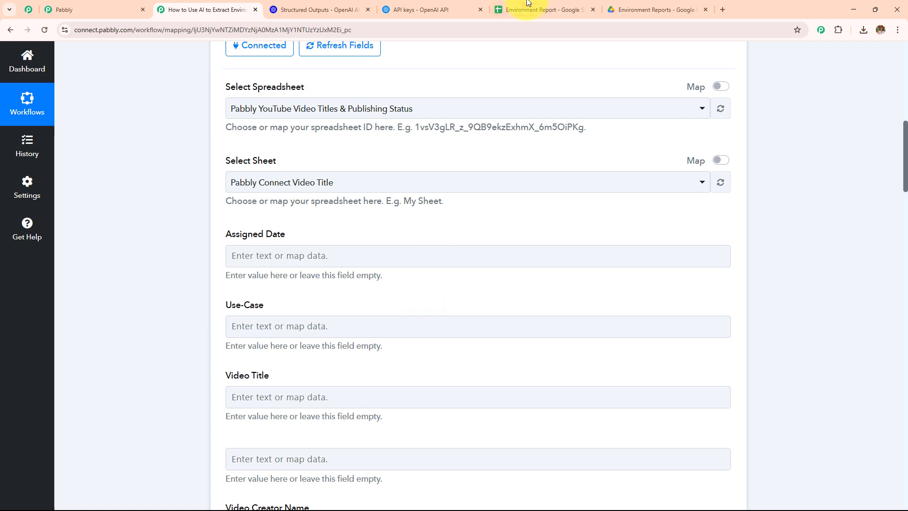
pyautogui.click(532, 9)
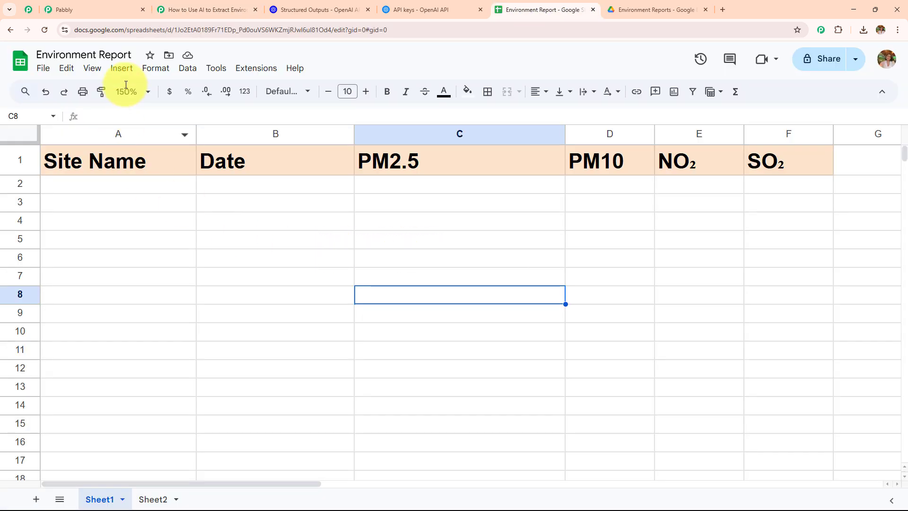
pyautogui.click(239, 10)
pyautogui.click(270, 114)
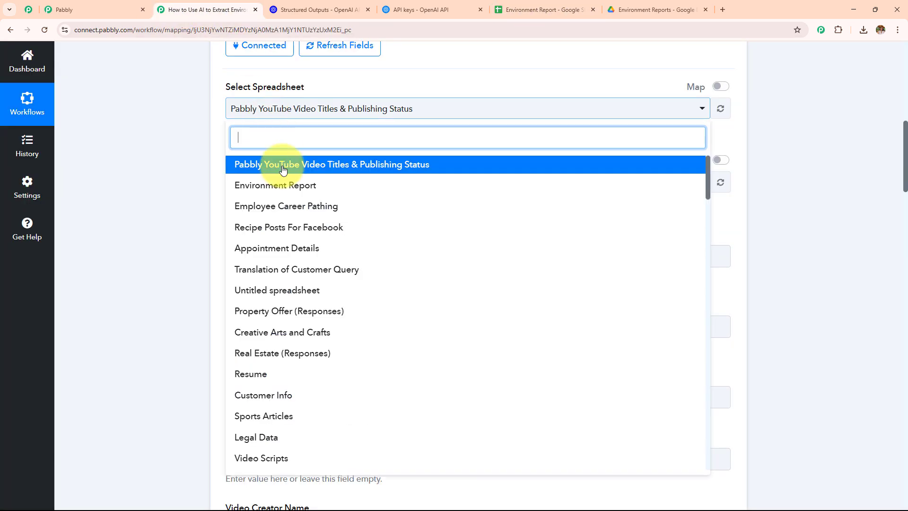
pyautogui.click(290, 184)
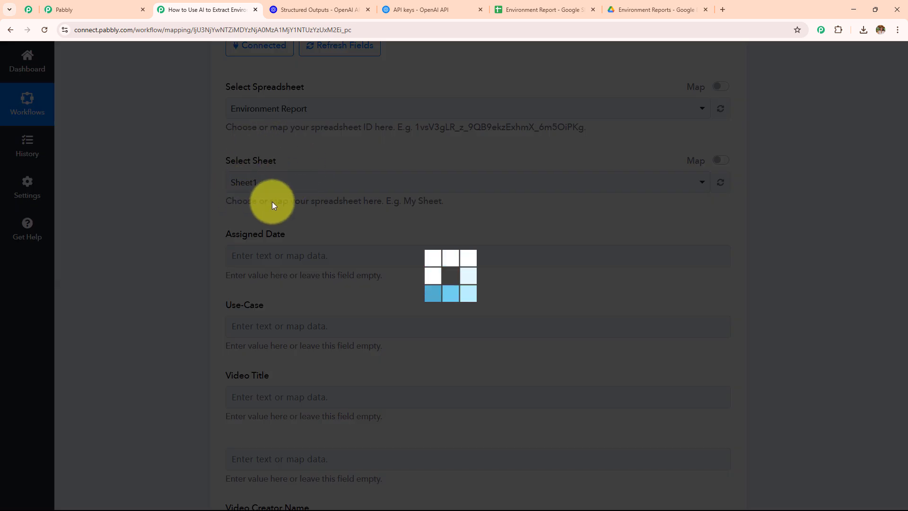
# - Map the Site Name column to the Site Name value from the OpenAI extraction step
pyautogui.scroll(-2, 290, 234)
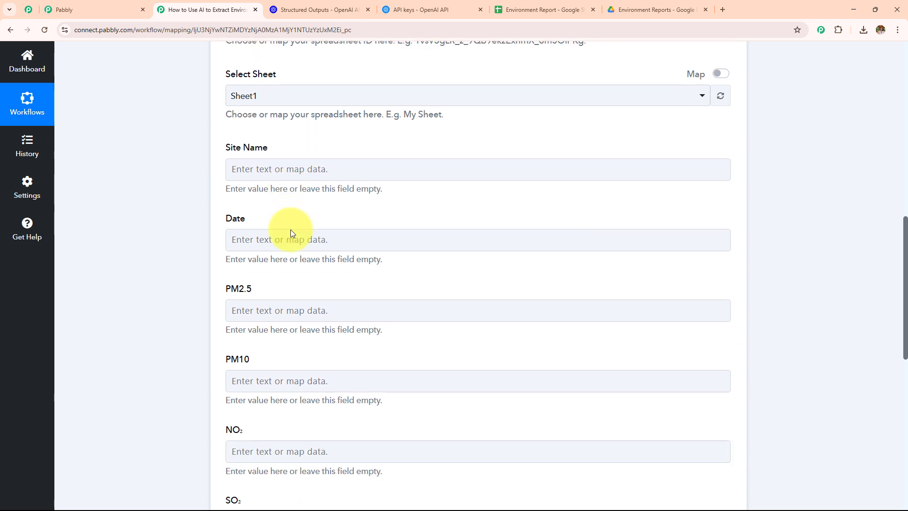
pyautogui.click(297, 163)
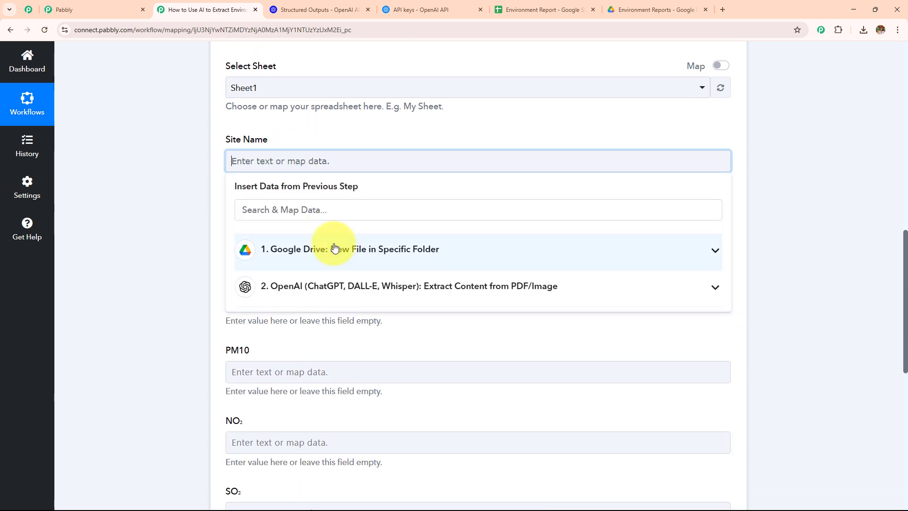
pyautogui.click(364, 288)
pyautogui.click(330, 318)
pyautogui.click(191, 262)
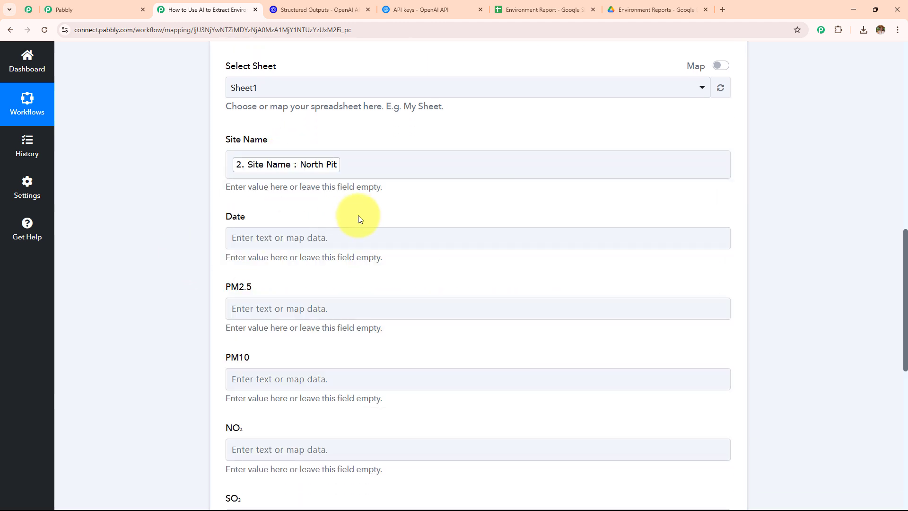
# - Map the Date column to the Date value from the OpenAI extraction step
pyautogui.scroll(-2, 350, 198)
pyautogui.click(325, 143)
pyautogui.click(353, 268)
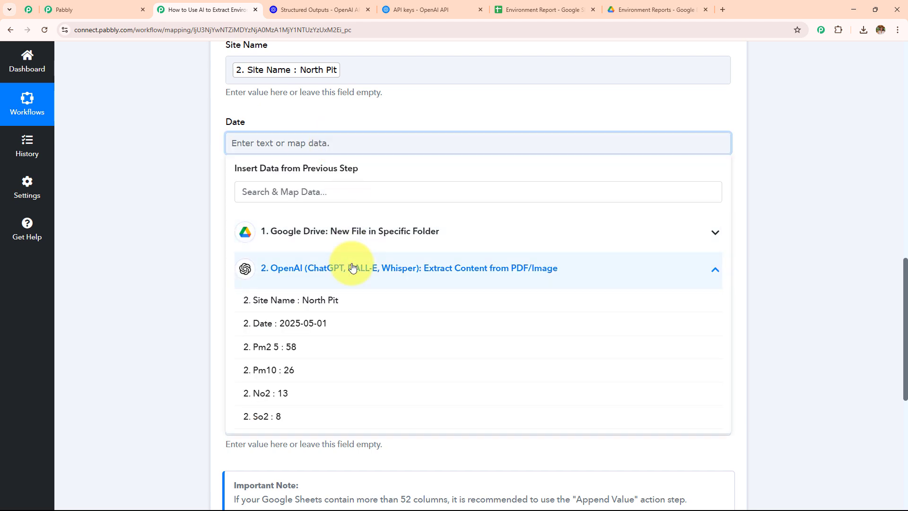
pyautogui.click(288, 320)
pyautogui.click(178, 192)
# - Map the PM2.5 column to the Pm2 5 value from the OpenAI extraction step
pyautogui.scroll(-2, 350, 156)
pyautogui.click(335, 123)
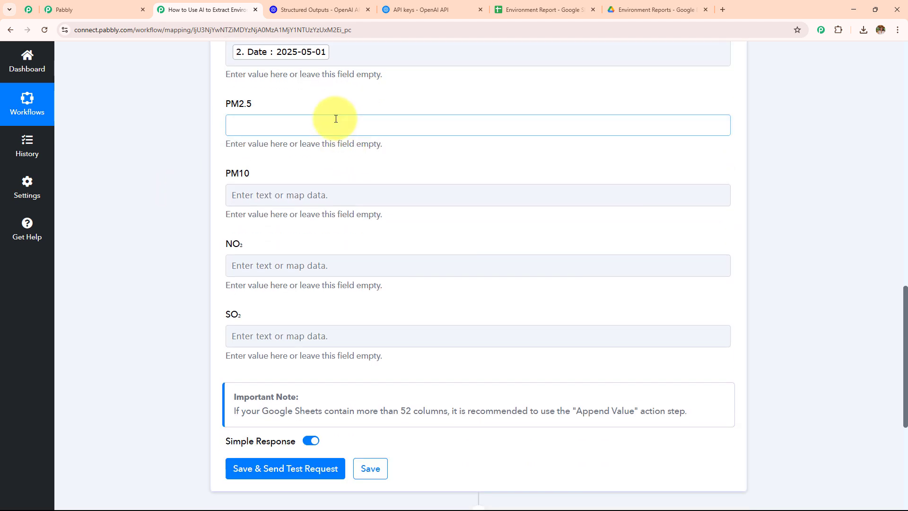
pyautogui.click(359, 251)
pyautogui.click(343, 326)
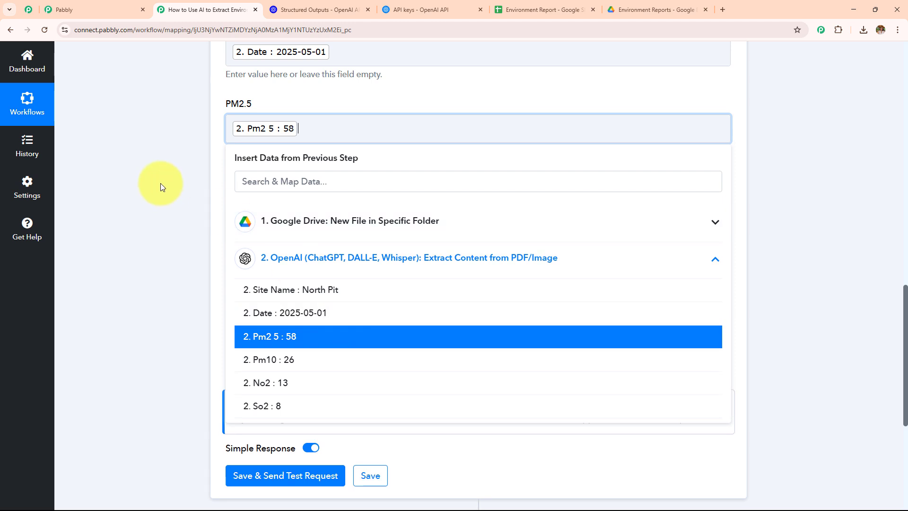
pyautogui.click(160, 186)
# - Map the PM10 column to the Pm10 value from the OpenAI extraction step
pyautogui.scroll(-1, 203, 177)
pyautogui.click(230, 155)
pyautogui.click(283, 280)
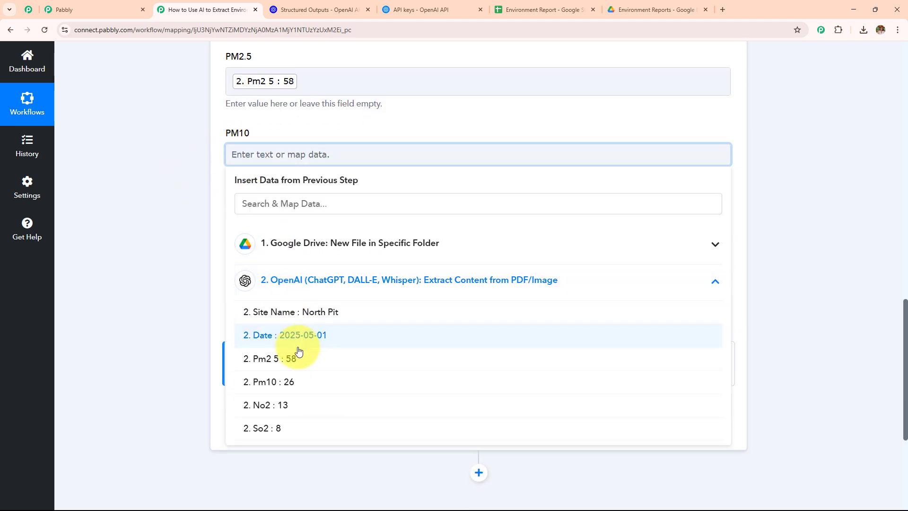
pyautogui.click(293, 384)
pyautogui.click(179, 280)
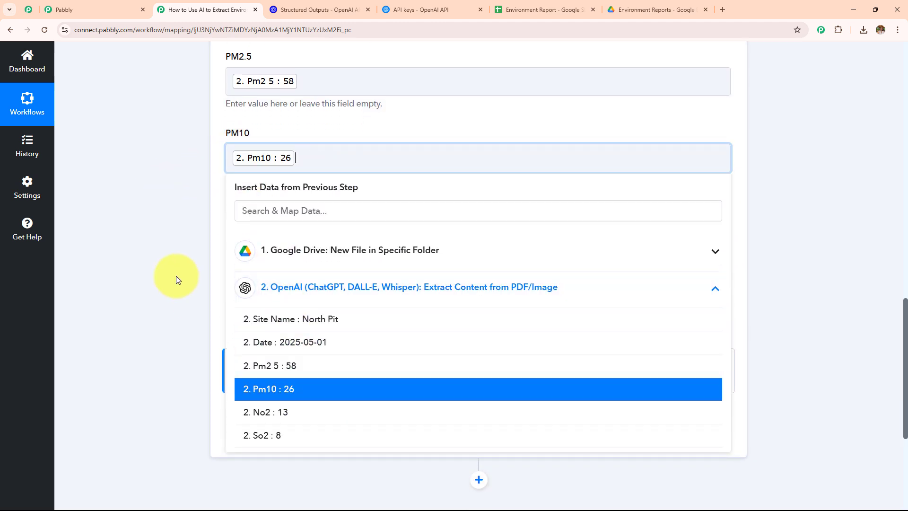
# - Map the NO₂ column to the No2 value from the OpenAI extraction step
pyautogui.scroll(-2, 406, 170)
pyautogui.click(341, 136)
pyautogui.click(293, 265)
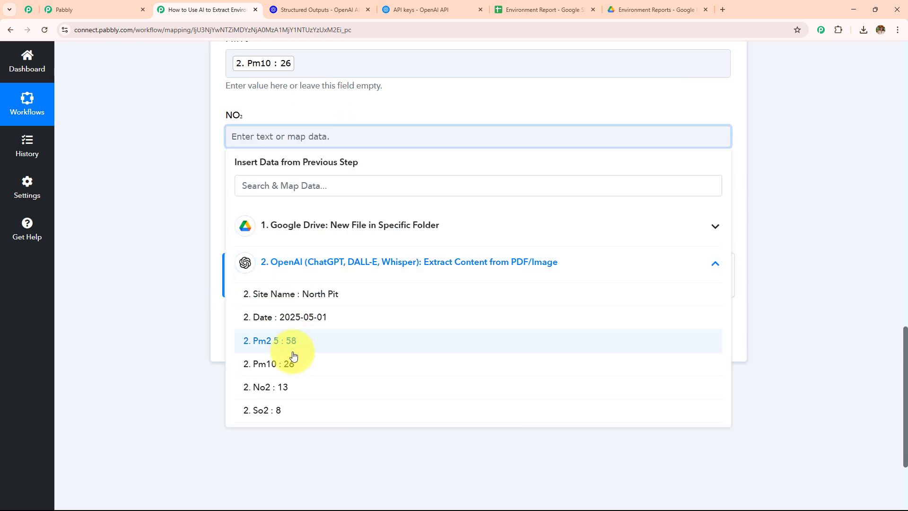
pyautogui.click(290, 387)
pyautogui.click(151, 193)
# - Map the SO₂ column to the So2 value from the OpenAI extraction step and review the mapped fields
pyautogui.scroll(-1, 291, 154)
pyautogui.click(289, 166)
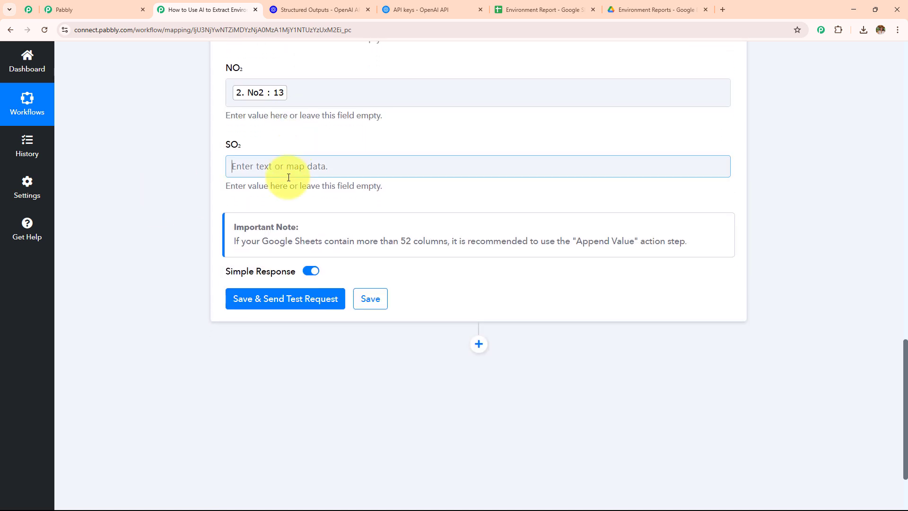
pyautogui.click(296, 290)
pyautogui.scroll(-2, 290, 350)
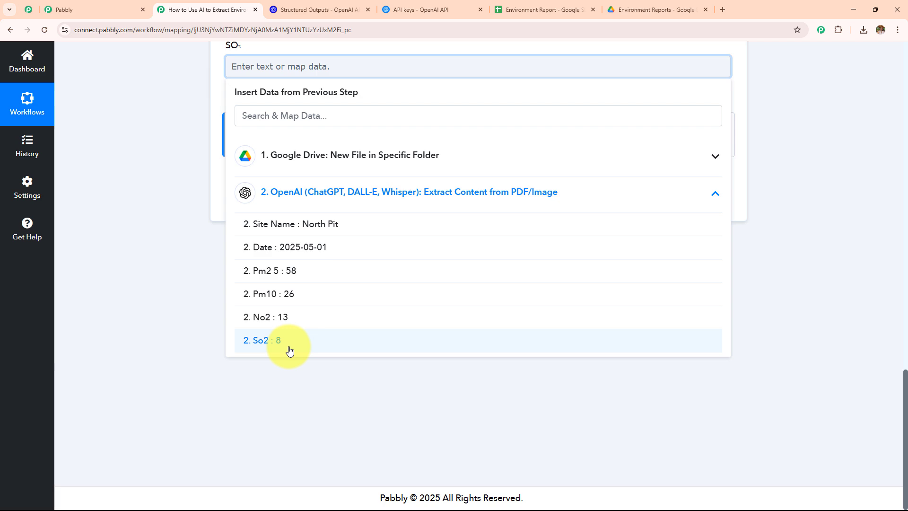
pyautogui.click(290, 350)
pyautogui.click(183, 233)
pyautogui.scroll(4, 228, 203)
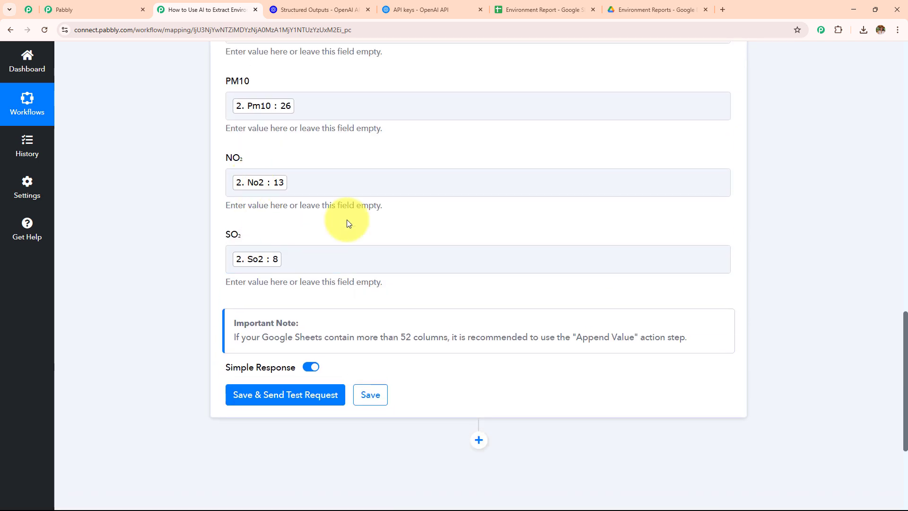
# - Save the Google Sheets Add New Row step with a test request and check the row added to the Environment Report spreadsheet
pyautogui.scroll(4, 273, 205)
pyautogui.scroll(-6, 270, 213)
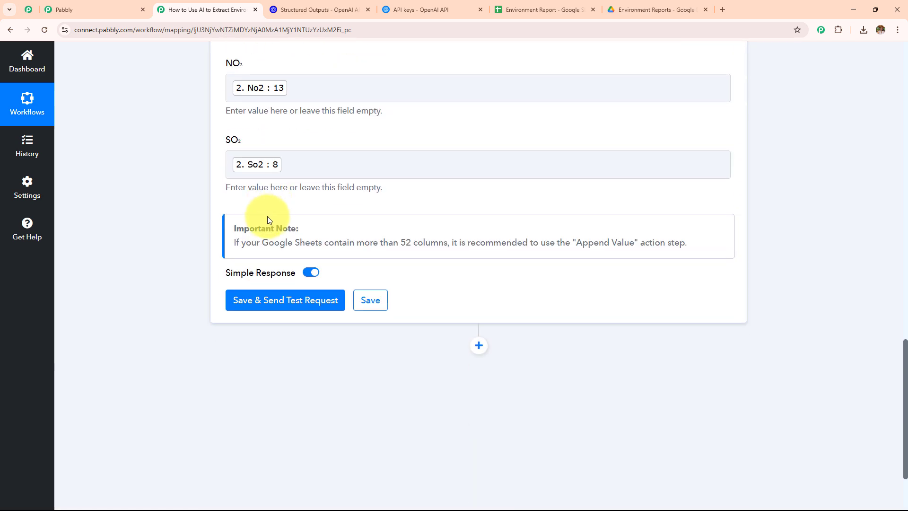
pyautogui.scroll(-2, 267, 220)
pyautogui.click(268, 198)
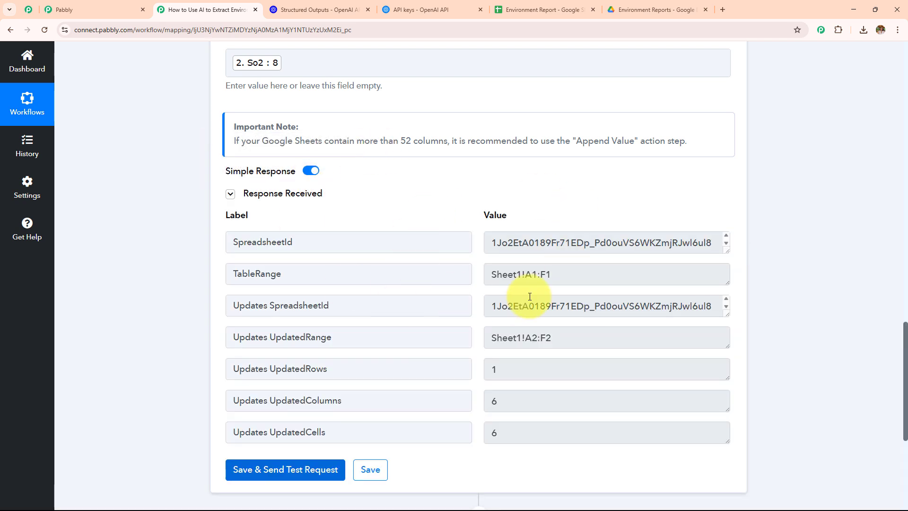
pyautogui.scroll(-5, 527, 247)
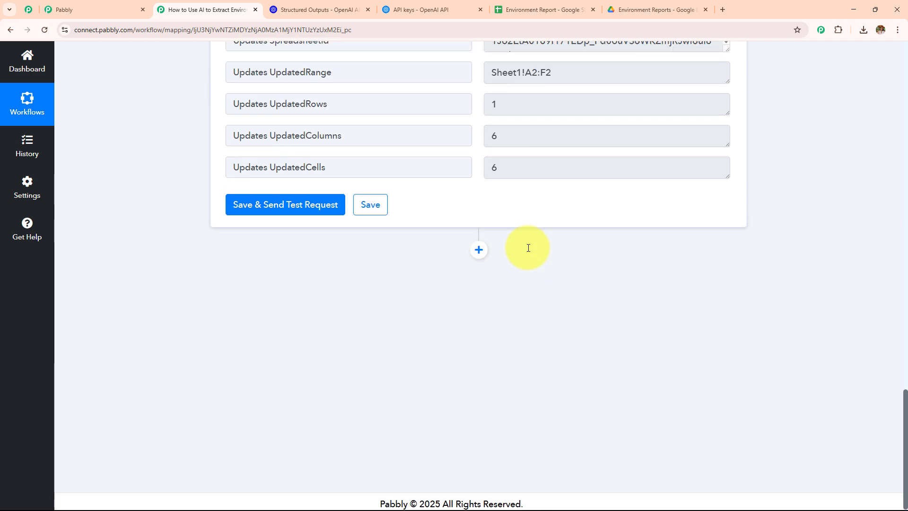
pyautogui.scroll(5, 523, 241)
pyautogui.click(529, 16)
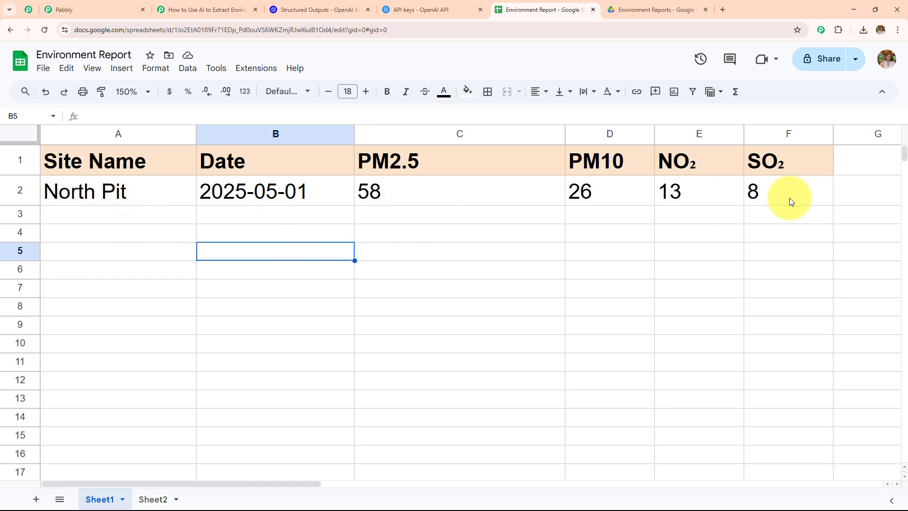
# - Return to the Pabbly Connect workflow, collapse the Google Sheets Add New Row step and review the workflow alongside the Environment Report spreadsheet
pyautogui.click(221, 10)
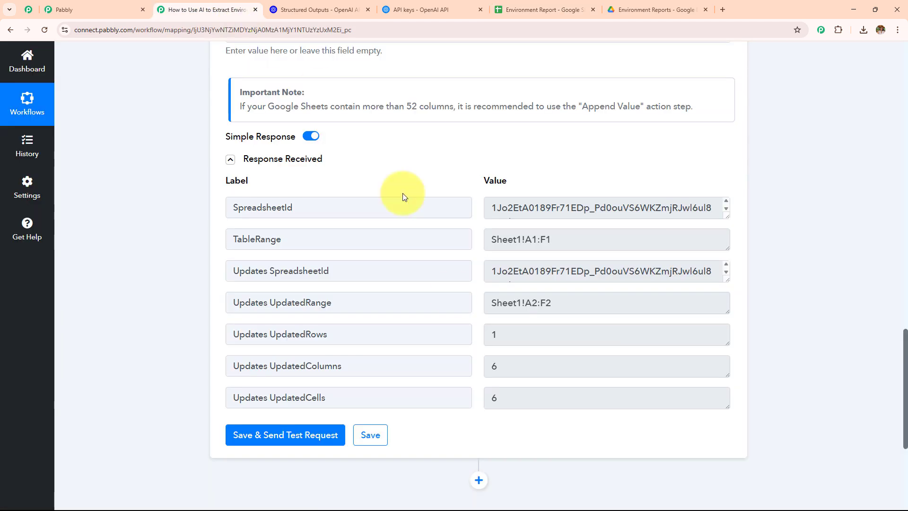
pyautogui.scroll(15, 456, 296)
pyautogui.scroll(10, 456, 296)
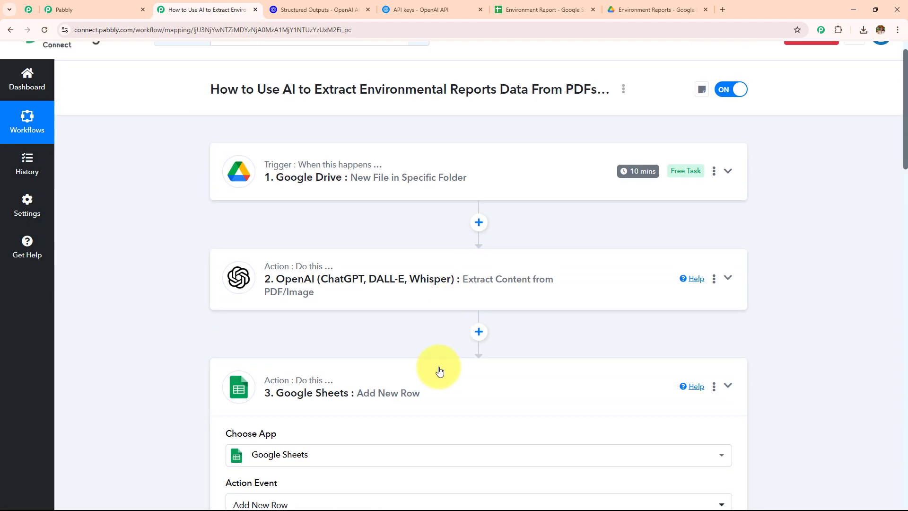
pyautogui.click(440, 367)
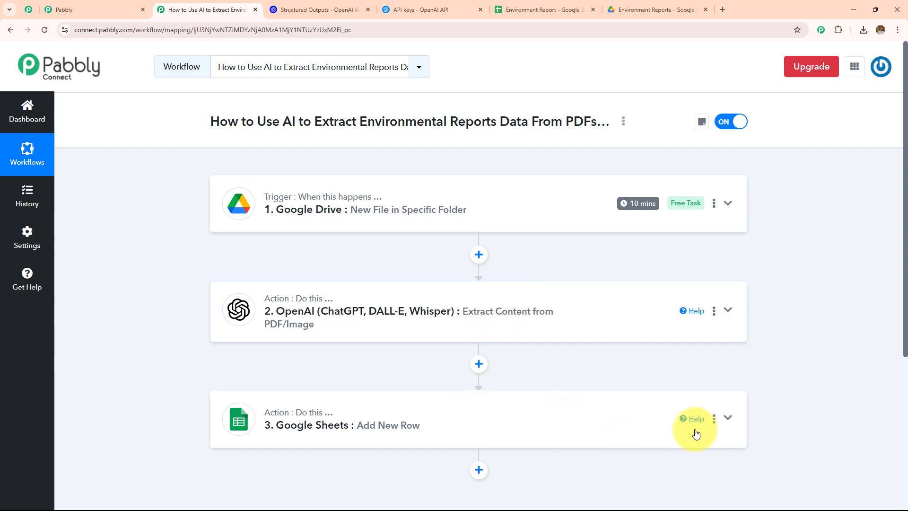
pyautogui.click(544, 9)
pyautogui.click(201, 9)
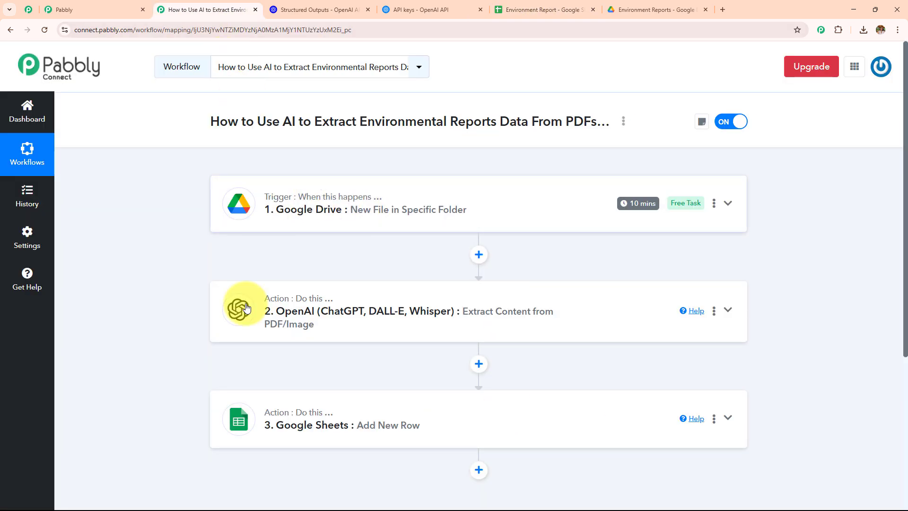